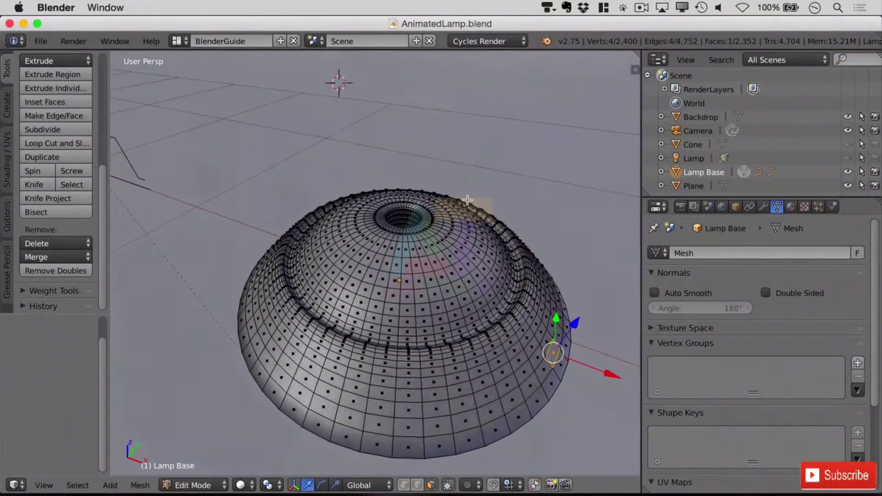
{"action": "scroll", "coordinate": [468, 200], "scroll_direction": "up", "scroll_amount": 3}
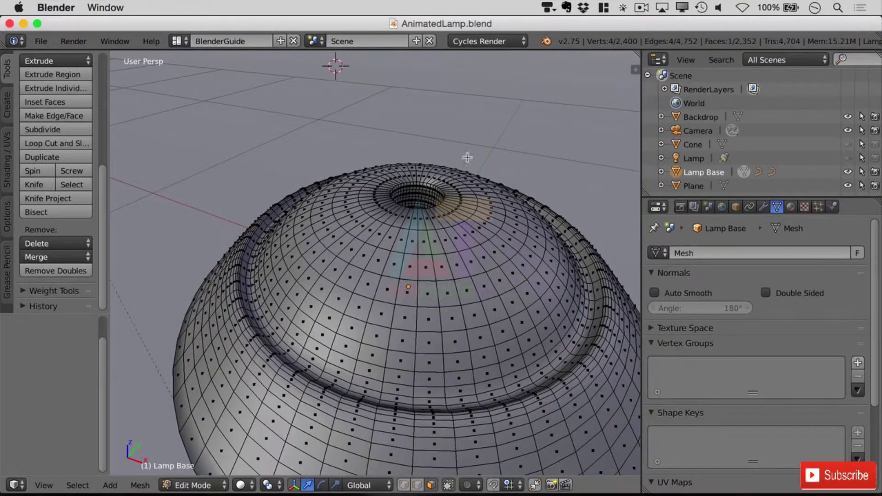
{"action": "key", "text": "Tab"}
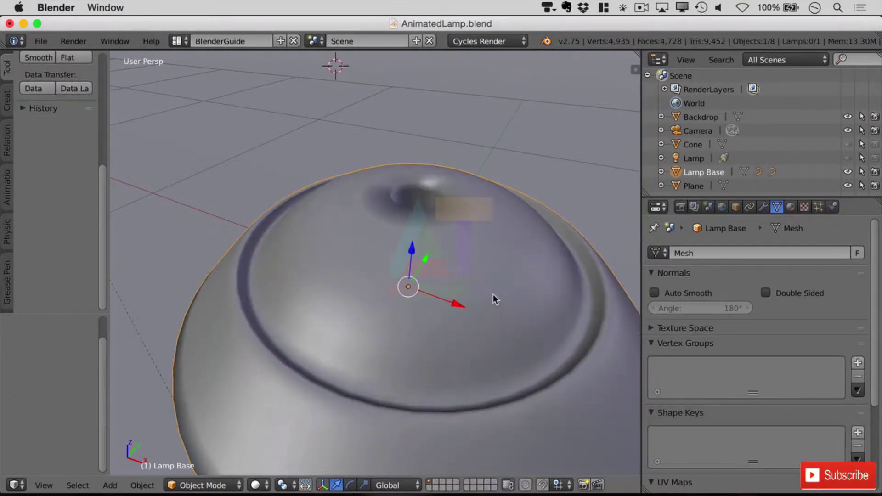
{"action": "key", "text": "Tab"}
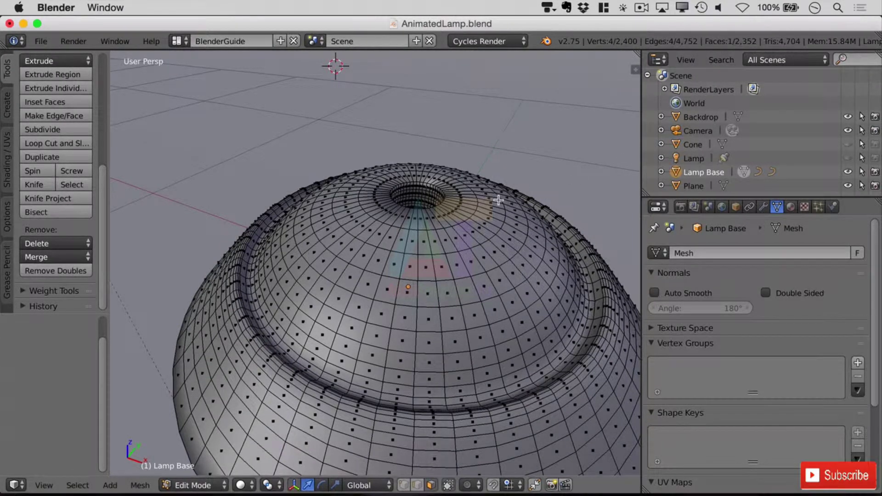
{"action": "scroll", "coordinate": [441, 253], "scroll_direction": "up", "scroll_amount": 2}
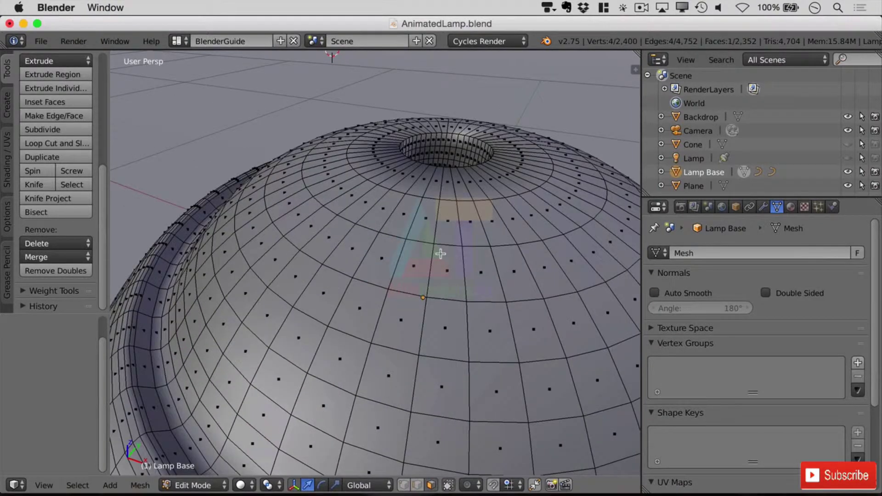
{"action": "scroll", "coordinate": [441, 254], "scroll_direction": "down", "scroll_amount": 4}
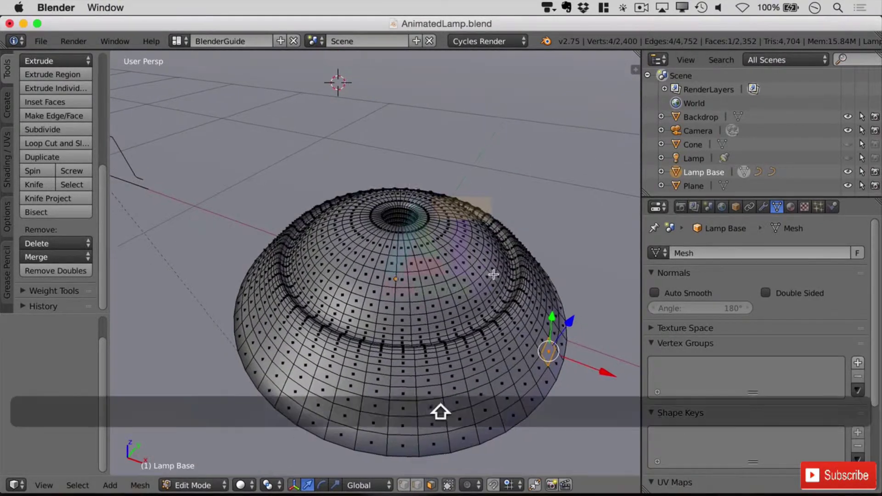
{"action": "middle_click_drag", "start_coordinate": [492, 274], "coordinate": [466, 240]}
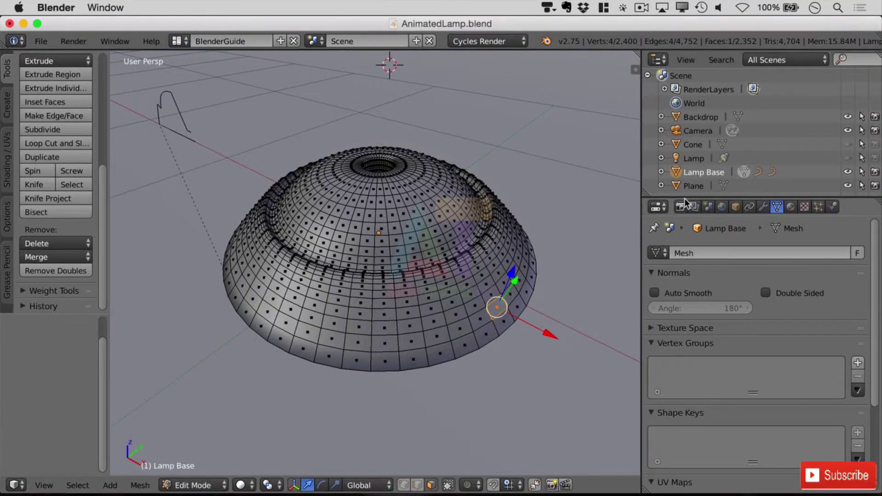
Drag Base Curve out from under Lamp Base in the Outliner to clear its parent
{"action": "left_click", "coordinate": [661, 172]}
{"action": "scroll", "coordinate": [697, 159], "scroll_direction": "down", "scroll_amount": 3}
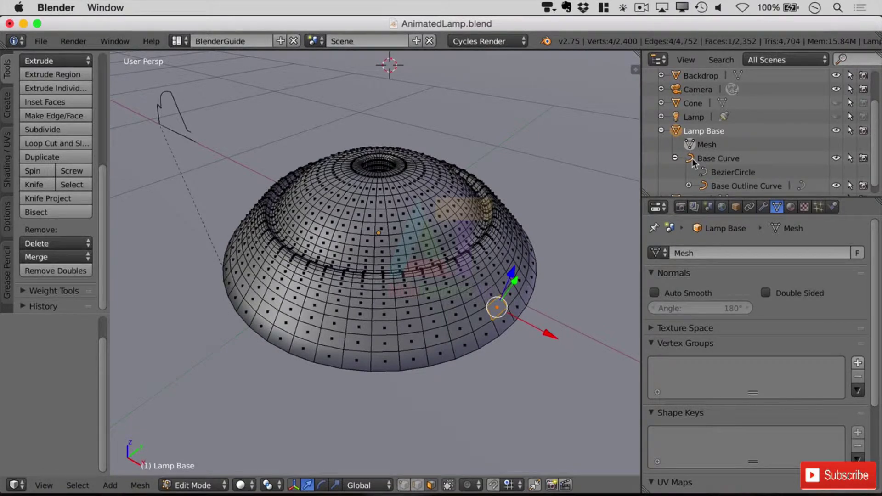
{"action": "left_click_drag", "start_coordinate": [693, 158], "coordinate": [687, 159]}
{"action": "left_click_drag", "start_coordinate": [688, 161], "coordinate": [655, 159]}
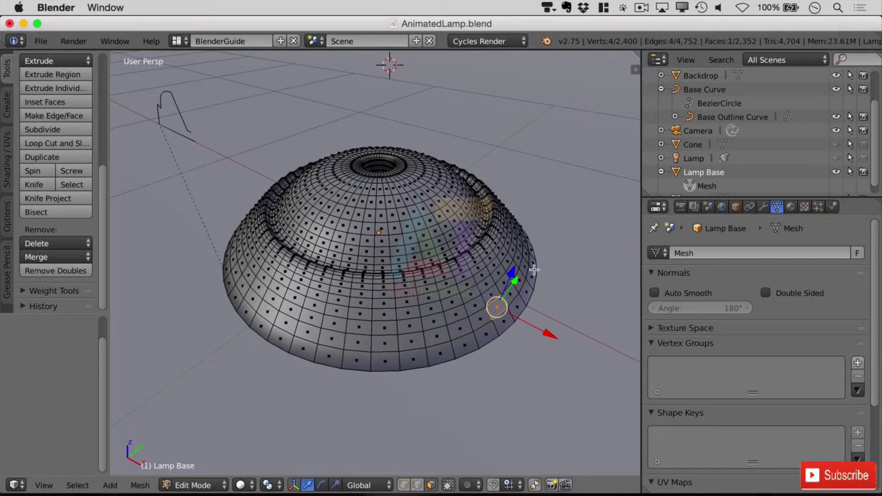
Return to Object Mode, hide the Lamp Base mesh, and expand Base Outline Curve's curve data
{"action": "key", "text": "Tab"}
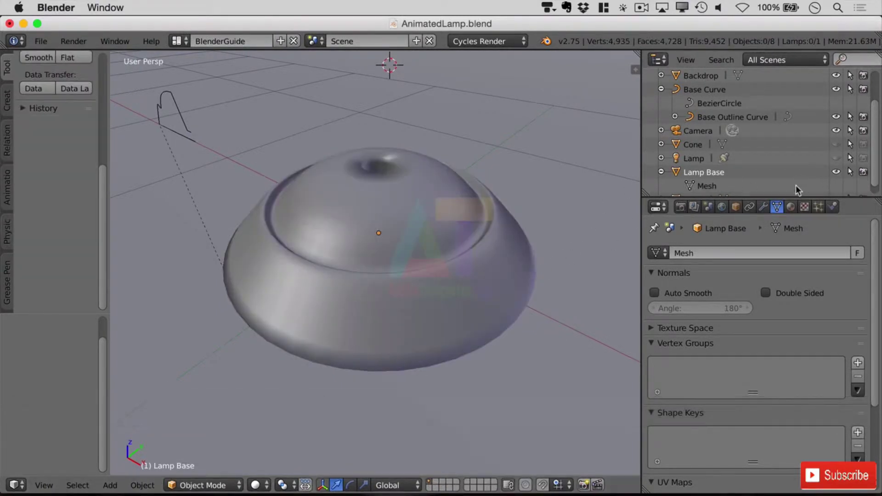
{"action": "left_click", "coordinate": [836, 172]}
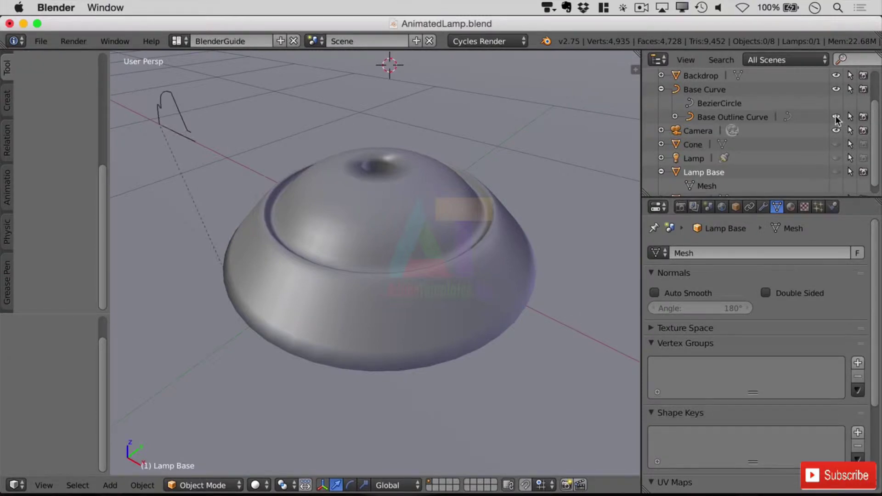
{"action": "left_click", "coordinate": [836, 89]}
{"action": "left_click", "coordinate": [836, 90]}
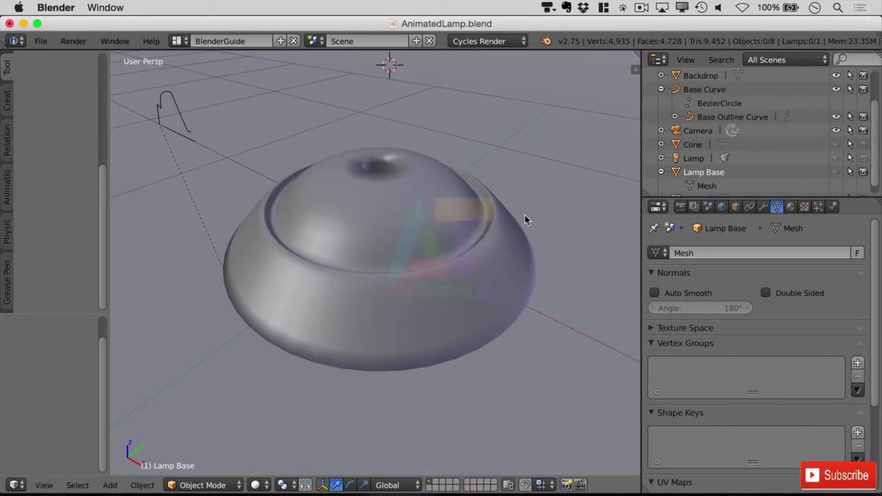
{"action": "left_click", "coordinate": [675, 117]}
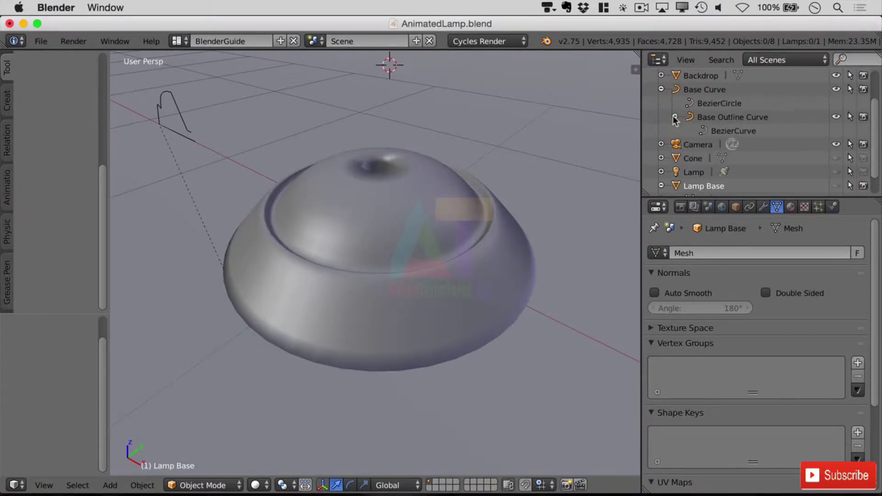
Edit Base Outline Curve, drag its Preview U down to 1, then exit Edit Mode
{"action": "left_click", "coordinate": [751, 128]}
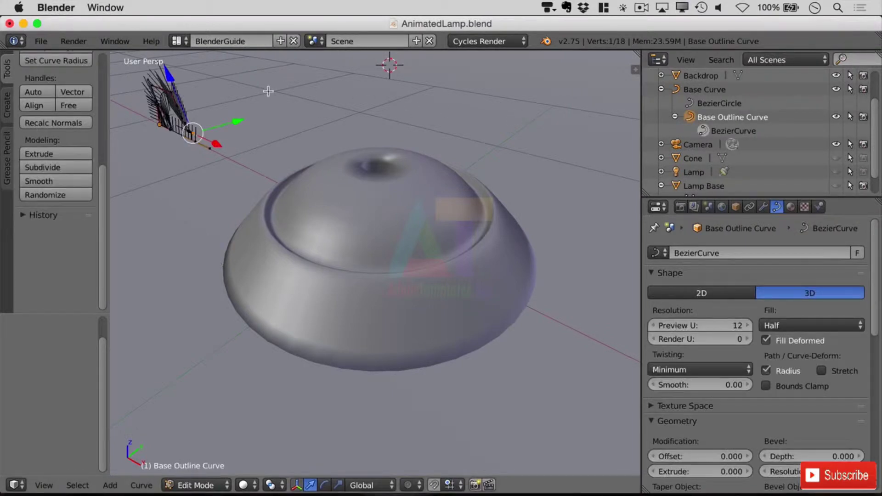
{"action": "middle_click_drag", "start_coordinate": [219, 194], "coordinate": [341, 242]}
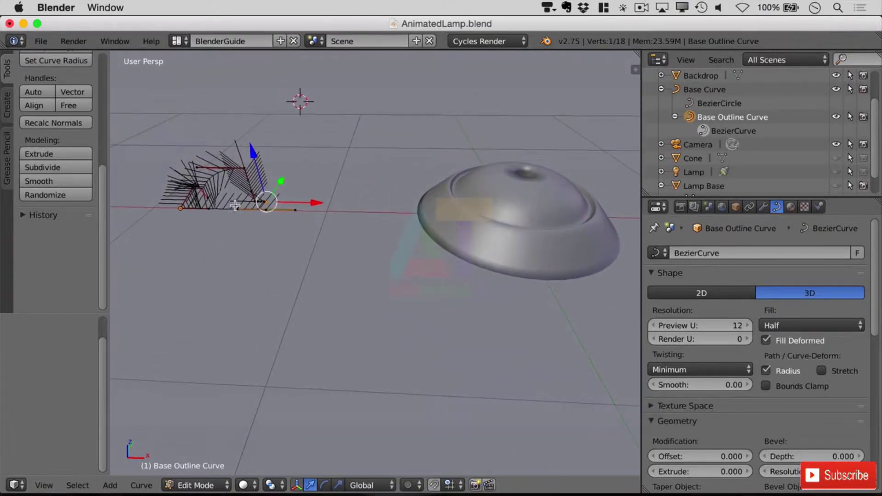
{"action": "key", "text": "t"}
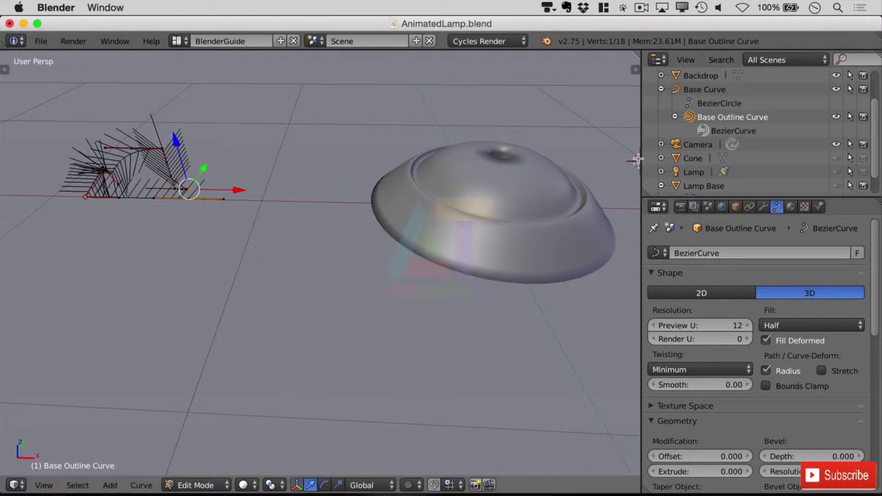
{"action": "left_click_drag", "start_coordinate": [641, 159], "coordinate": [716, 166]}
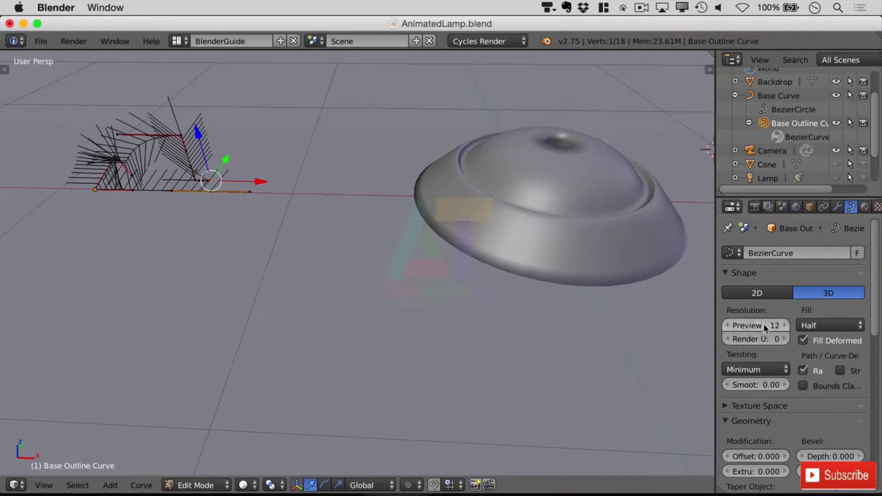
{"action": "left_click_drag", "start_coordinate": [767, 327], "coordinate": [722, 327]}
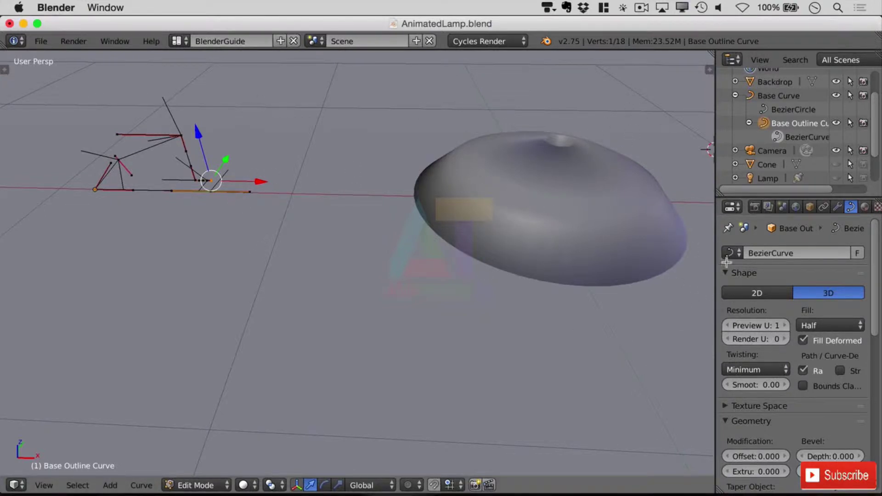
{"action": "middle_click_drag", "start_coordinate": [636, 279], "coordinate": [609, 249]}
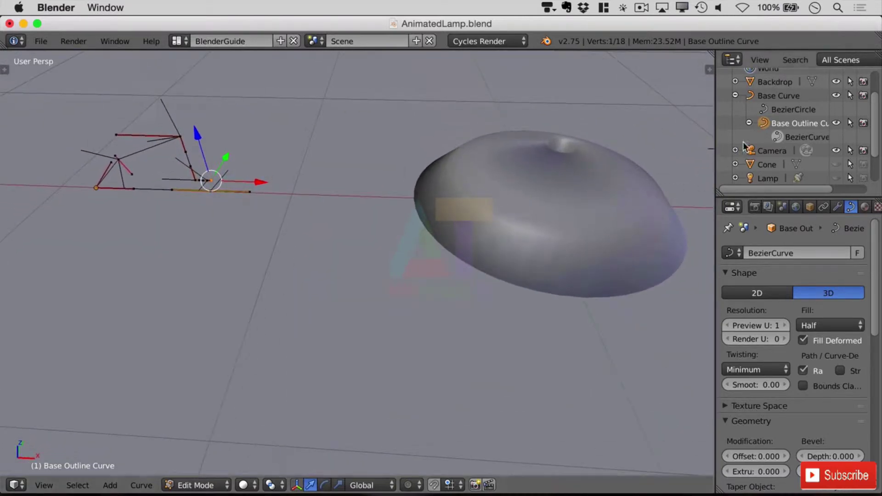
{"action": "key", "text": "Tab"}
Select Base Curve and switch the lamp shade to Flat shading
{"action": "left_click", "coordinate": [7, 68]}
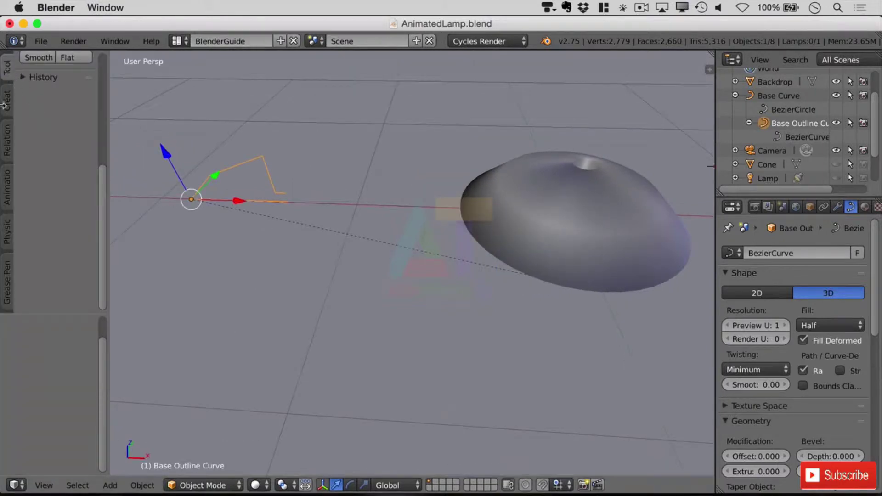
{"action": "scroll", "coordinate": [267, 300], "scroll_direction": "up", "scroll_amount": 3}
{"action": "scroll", "coordinate": [267, 300], "scroll_direction": "down", "scroll_amount": 5}
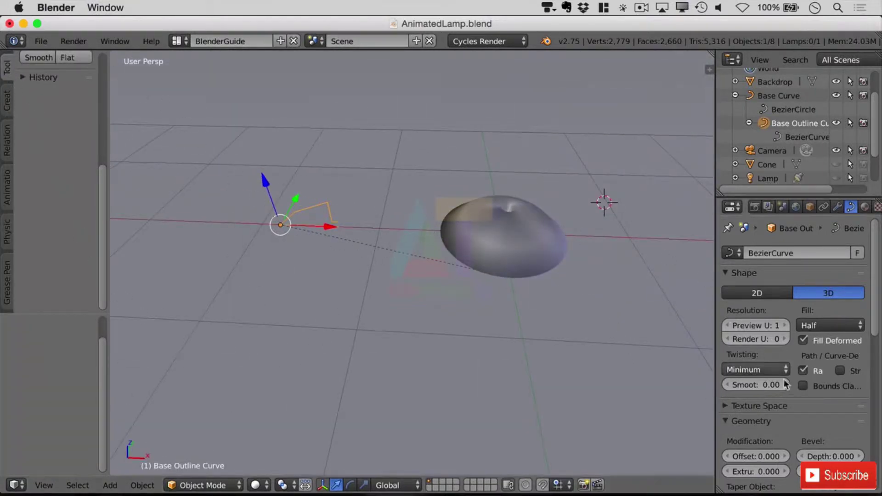
{"action": "left_click", "coordinate": [777, 96]}
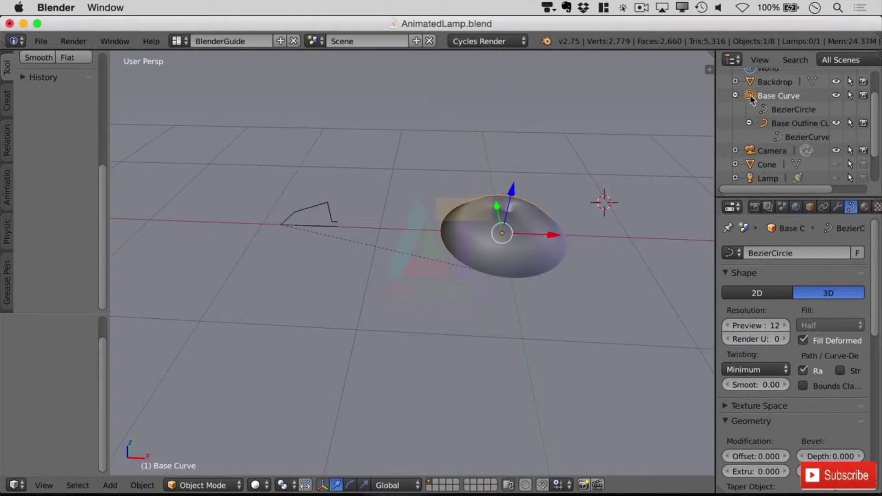
{"action": "left_click", "coordinate": [68, 58]}
{"action": "scroll", "coordinate": [497, 261], "scroll_direction": "up", "scroll_amount": 3}
{"action": "middle_click_drag", "start_coordinate": [524, 255], "coordinate": [525, 243]}
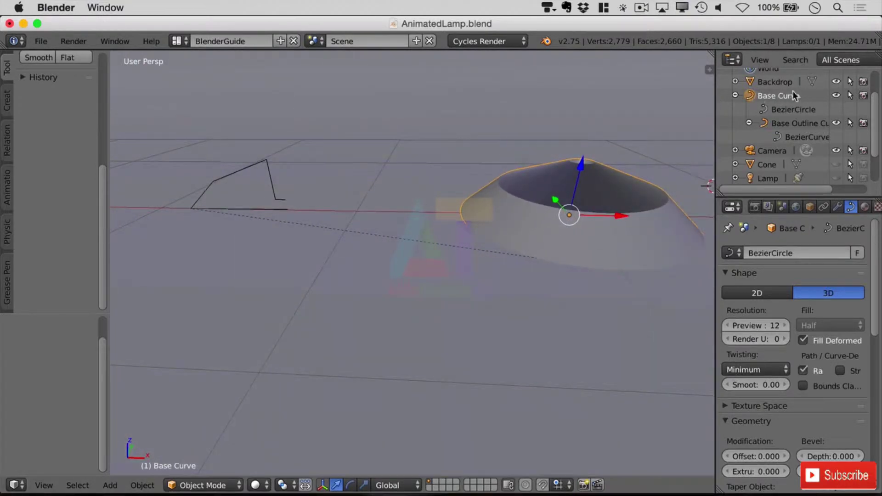
{"action": "scroll", "coordinate": [55, 220], "scroll_direction": "up", "scroll_amount": 5}
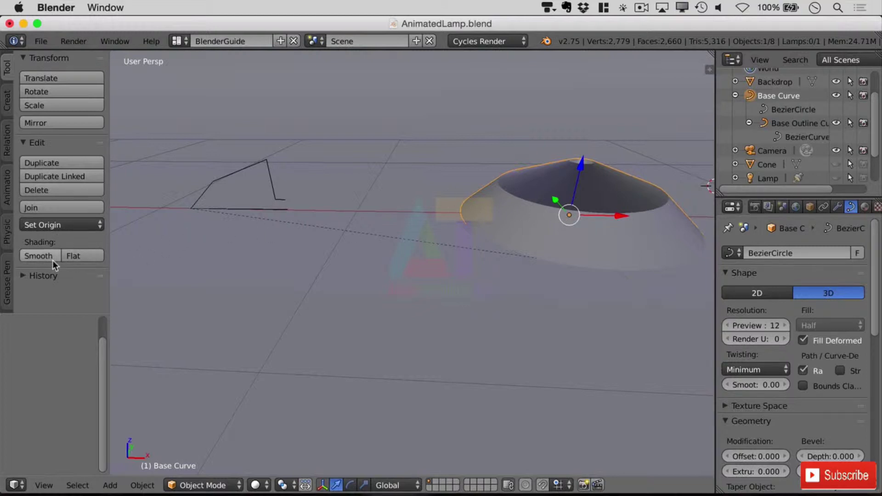
Edit Base Outline Curve and step its Preview U up through the values to 12
{"action": "left_click", "coordinate": [807, 136]}
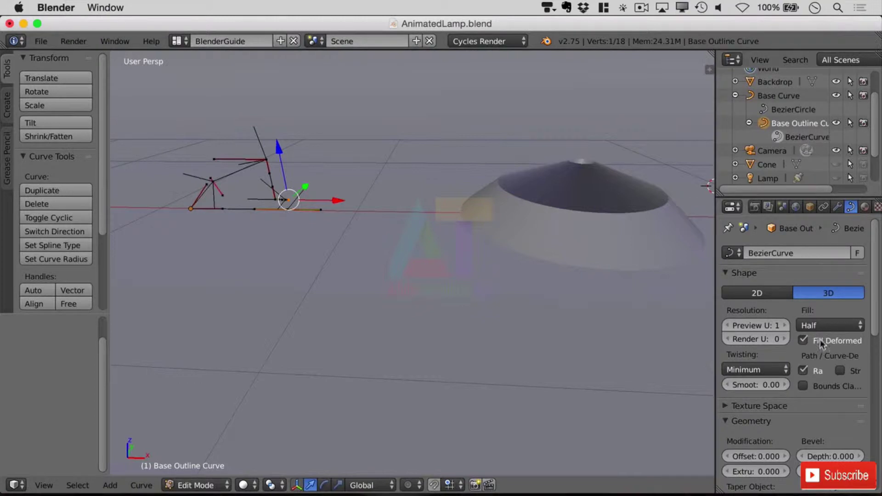
{"action": "left_click", "coordinate": [787, 325]}
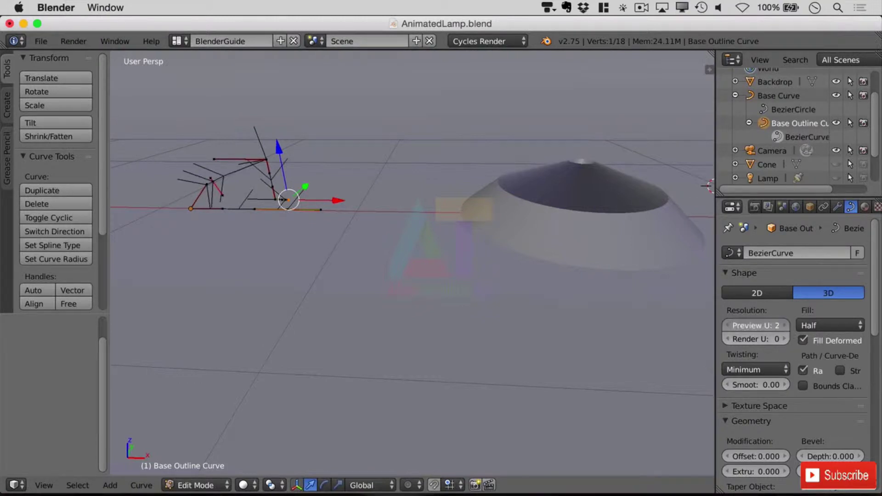
{"action": "left_click", "coordinate": [787, 325]}
{"action": "left_click", "coordinate": [787, 325]}
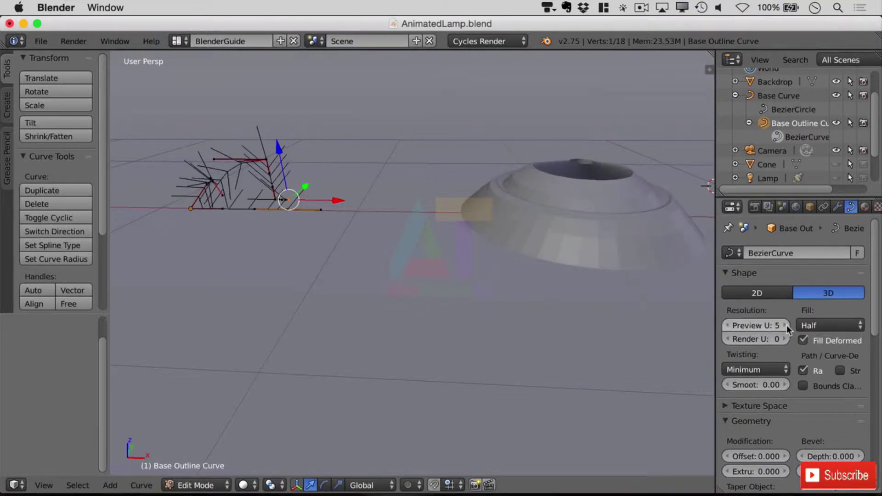
{"action": "left_click", "coordinate": [787, 326]}
{"action": "left_click", "coordinate": [787, 325]}
{"action": "left_click", "coordinate": [787, 325]}
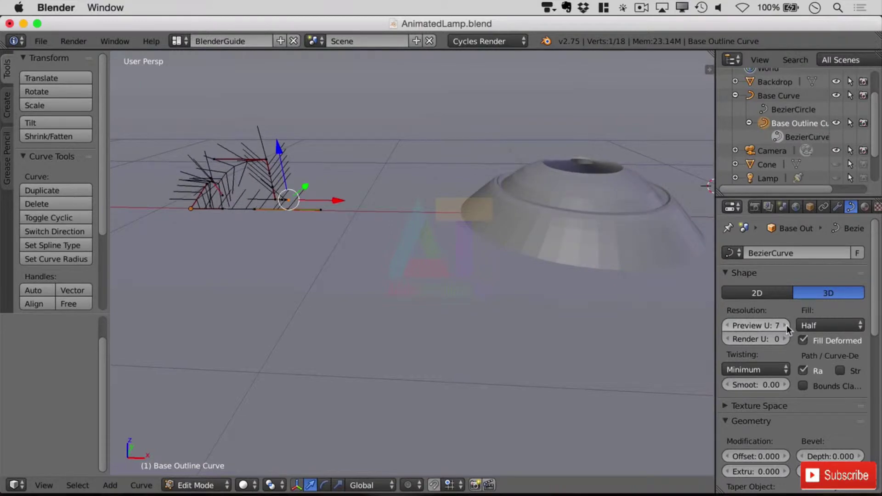
{"action": "left_click", "coordinate": [787, 325]}
{"action": "left_click", "coordinate": [786, 325]}
{"action": "left_click", "coordinate": [787, 325]}
{"action": "left_click", "coordinate": [786, 326]}
{"action": "left_click", "coordinate": [787, 326]}
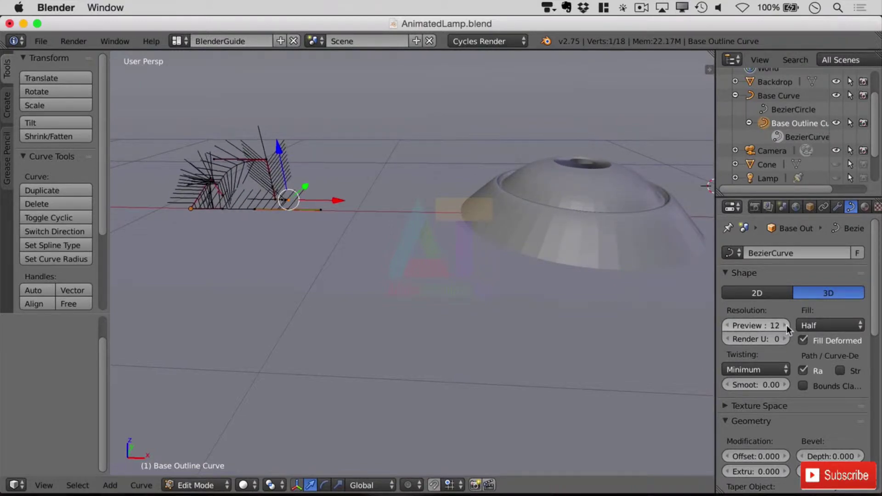
Lower Preview U down to 2, then raise it again and settle at 5
{"action": "left_click", "coordinate": [728, 326]}
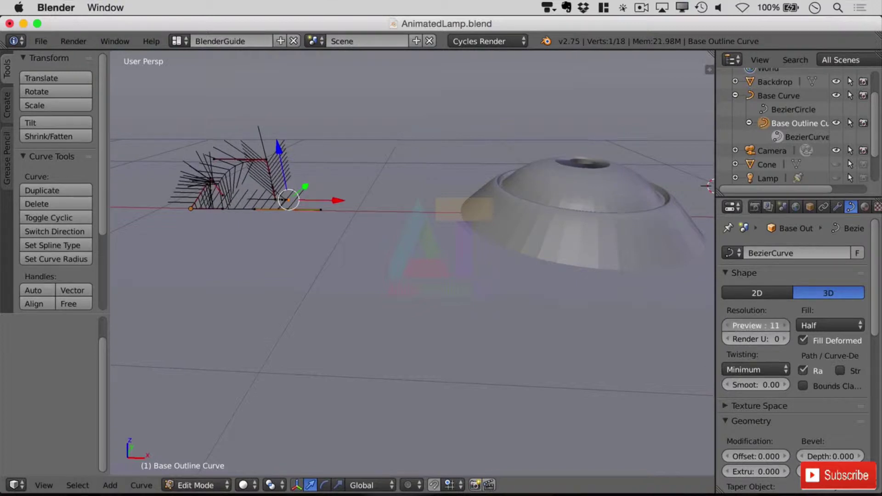
{"action": "left_click", "coordinate": [728, 326]}
{"action": "left_click", "coordinate": [728, 326]}
{"action": "left_click", "coordinate": [728, 326]}
{"action": "left_click", "coordinate": [728, 325]}
{"action": "left_click", "coordinate": [729, 326]}
{"action": "left_click", "coordinate": [729, 326]}
{"action": "left_click", "coordinate": [729, 325]}
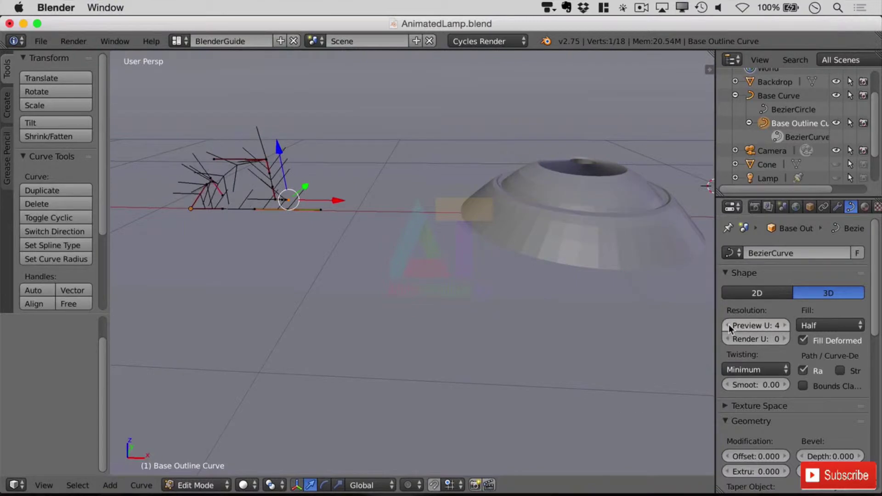
{"action": "left_click", "coordinate": [729, 326]}
{"action": "left_click", "coordinate": [728, 326]}
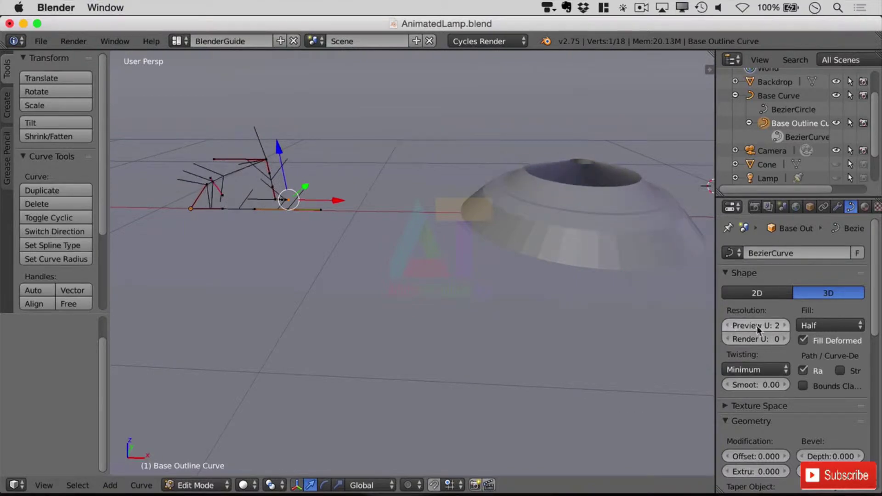
{"action": "left_click", "coordinate": [785, 325]}
{"action": "left_click", "coordinate": [785, 325]}
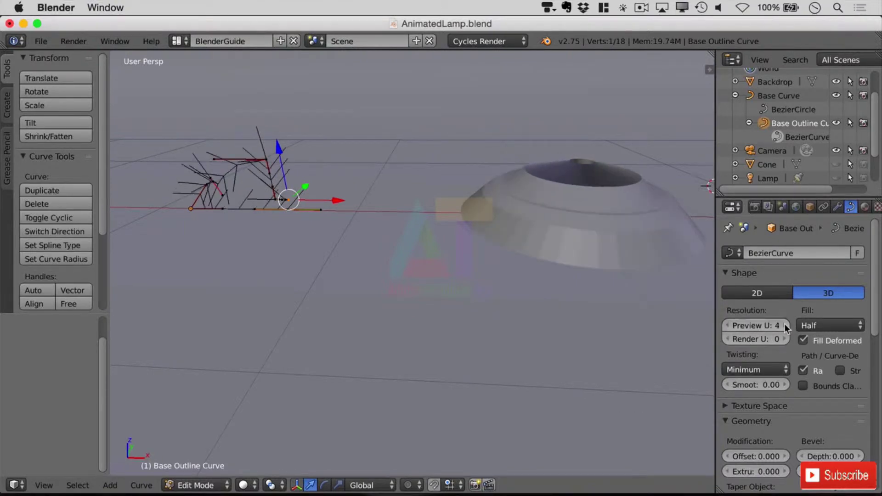
{"action": "left_click", "coordinate": [785, 325]}
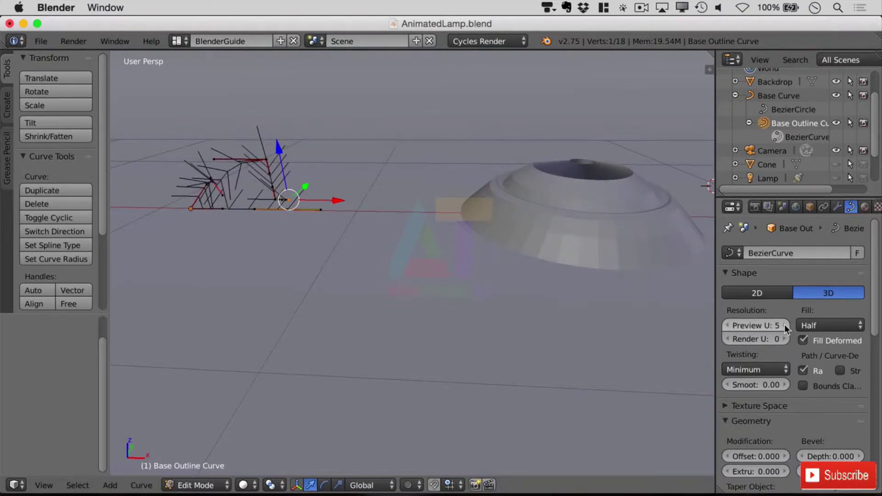
{"action": "left_click", "coordinate": [785, 325]}
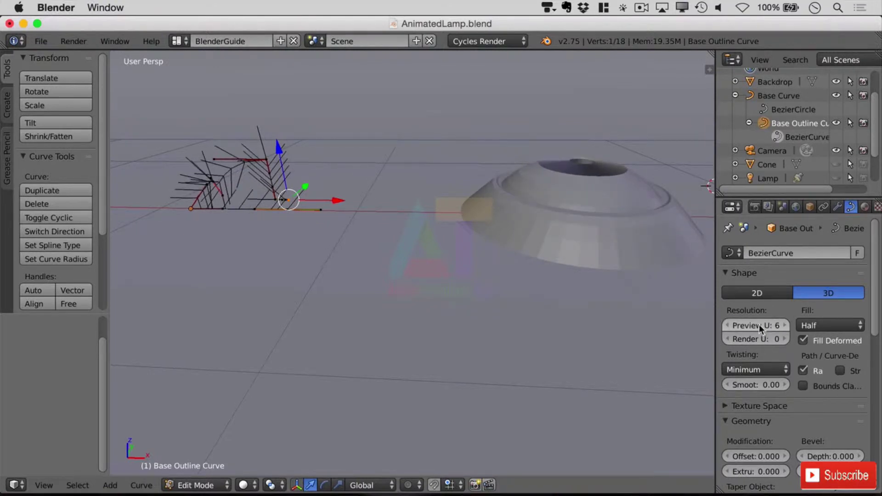
{"action": "left_click", "coordinate": [729, 326]}
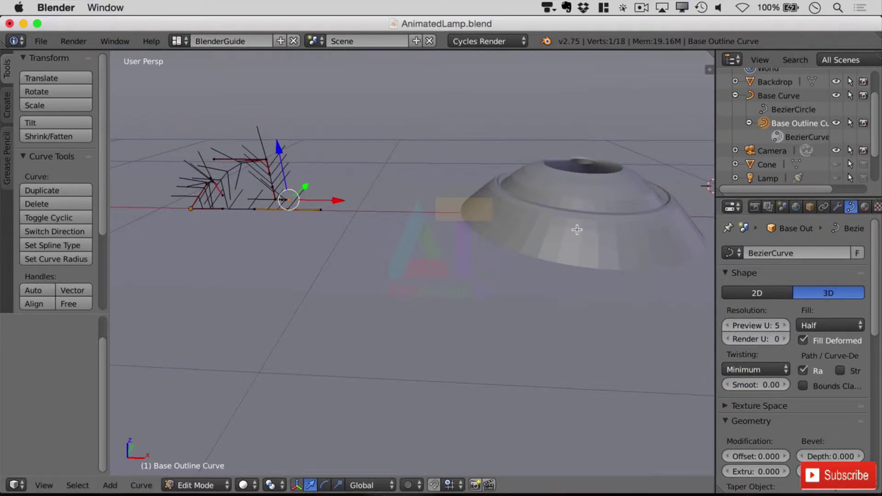
Edit Base Curve's BezierCircle and set its Preview U to 8, orbiting to check the facets
{"action": "left_click", "coordinate": [793, 109]}
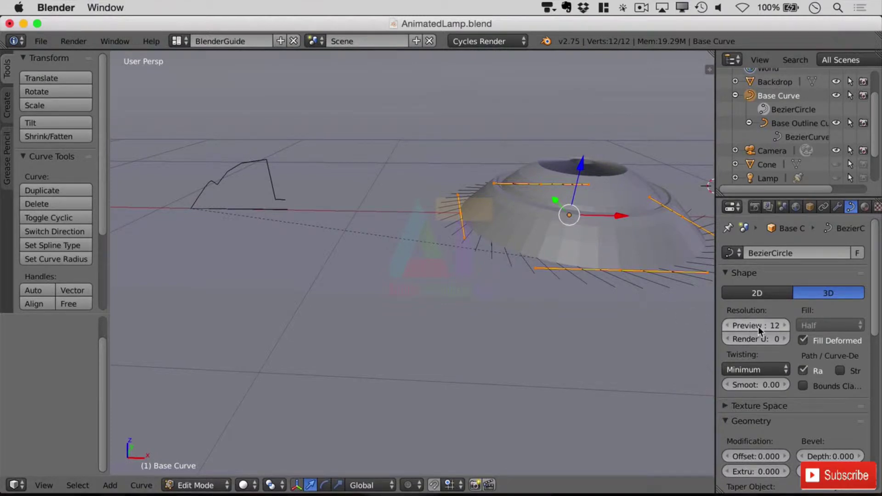
{"action": "left_click_drag", "start_coordinate": [759, 325], "coordinate": [742, 325]}
{"action": "middle_click_drag", "start_coordinate": [679, 268], "coordinate": [683, 336]}
{"action": "left_click", "coordinate": [786, 325]}
{"action": "left_click", "coordinate": [786, 326]}
{"action": "middle_click_drag", "start_coordinate": [668, 302], "coordinate": [667, 262]}
{"action": "scroll", "coordinate": [540, 153], "scroll_direction": "up", "scroll_amount": 1}
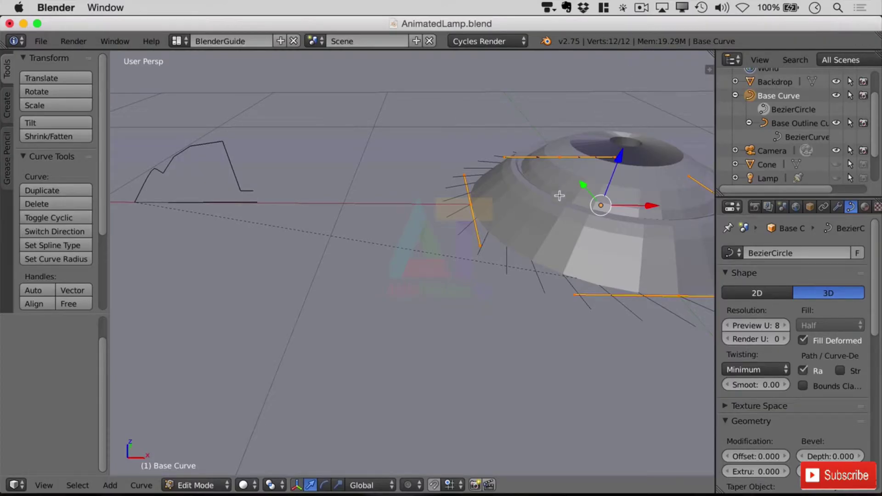
Re-centre the lamp and leave curve editing for Object Mode with Base Curve selected
{"action": "middle_click_drag", "start_coordinate": [560, 216], "coordinate": [497, 231], "text": "shift"}
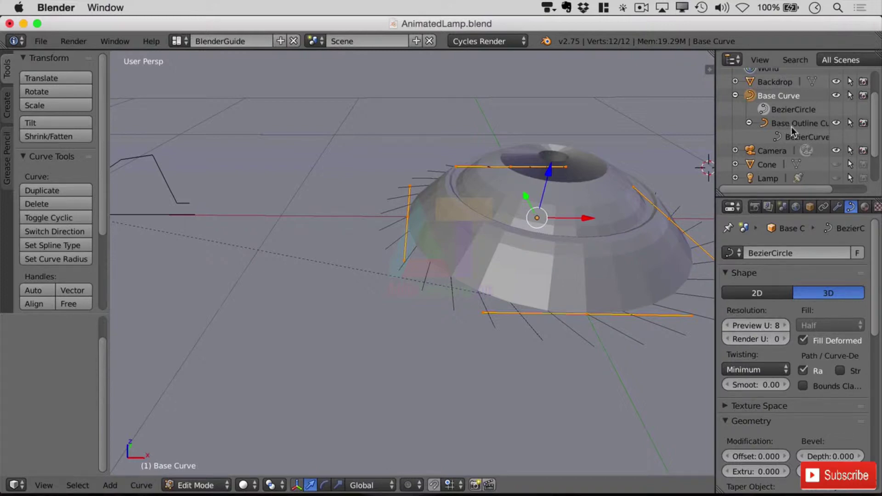
{"action": "left_click", "coordinate": [802, 135]}
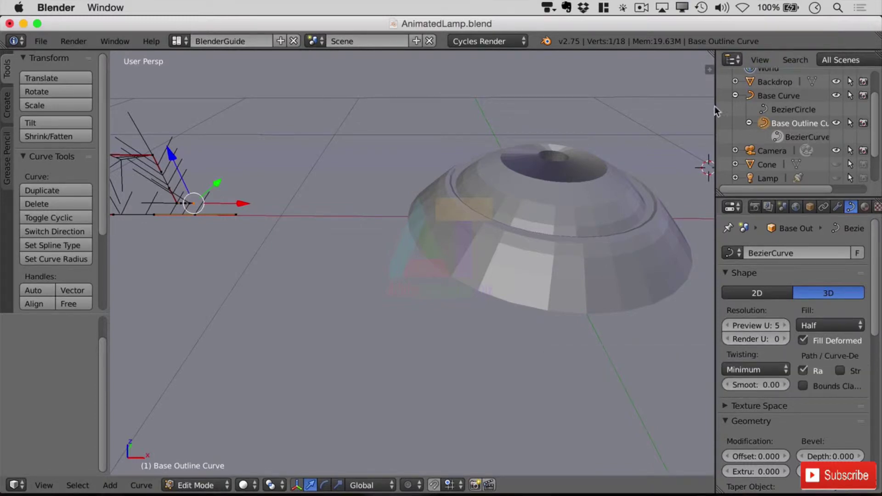
{"action": "left_click", "coordinate": [751, 96]}
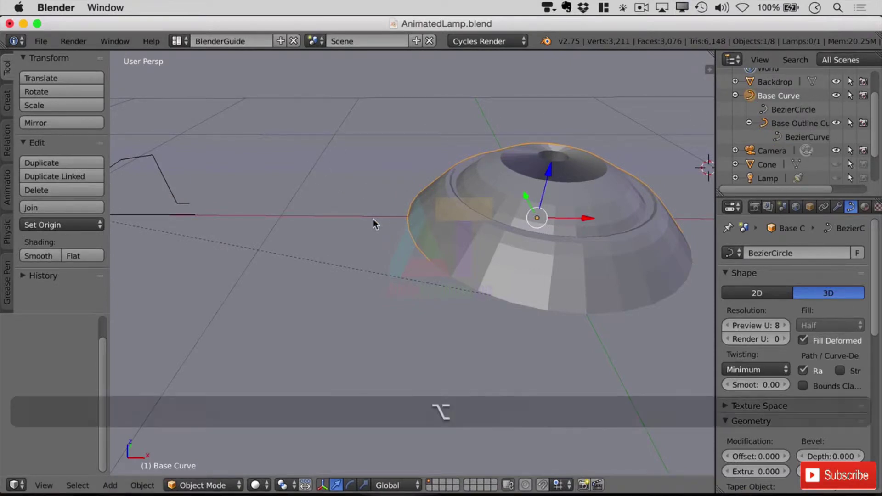
Convert Base Curve to a mesh with Keep Original ticked, then show the Undo History
{"action": "key", "text": "alt+c"}
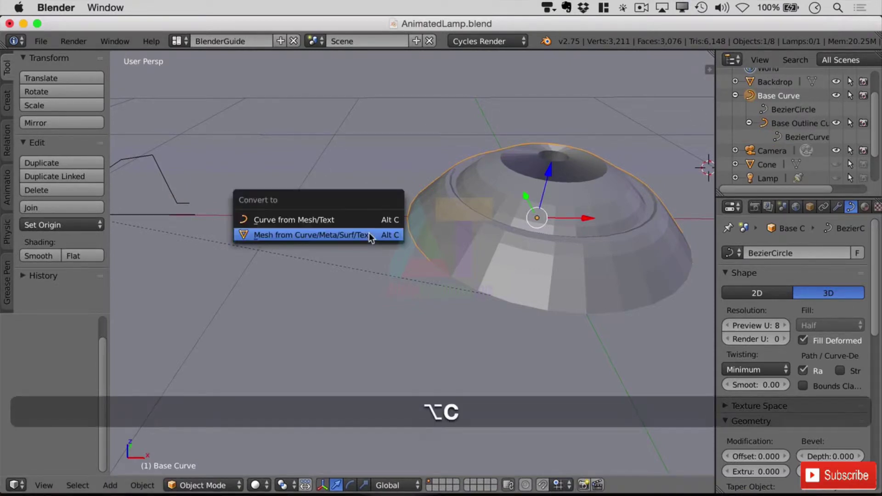
{"action": "left_click", "coordinate": [283, 237]}
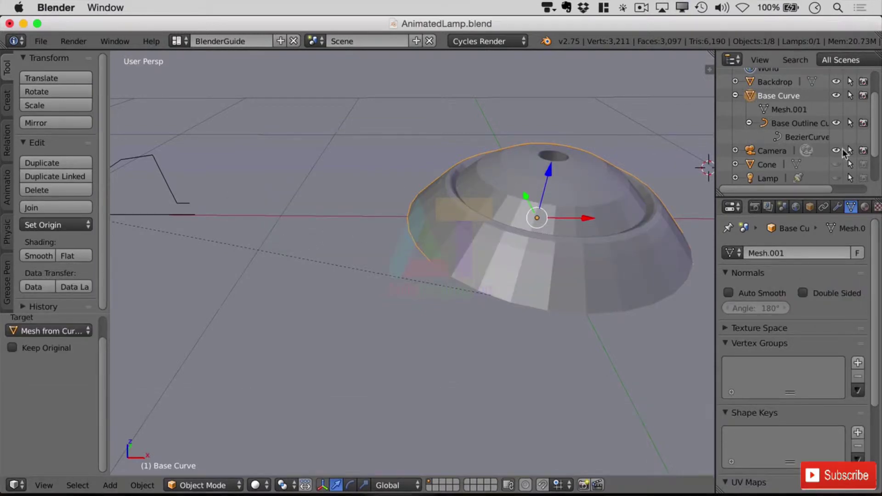
{"action": "left_click", "coordinate": [13, 347]}
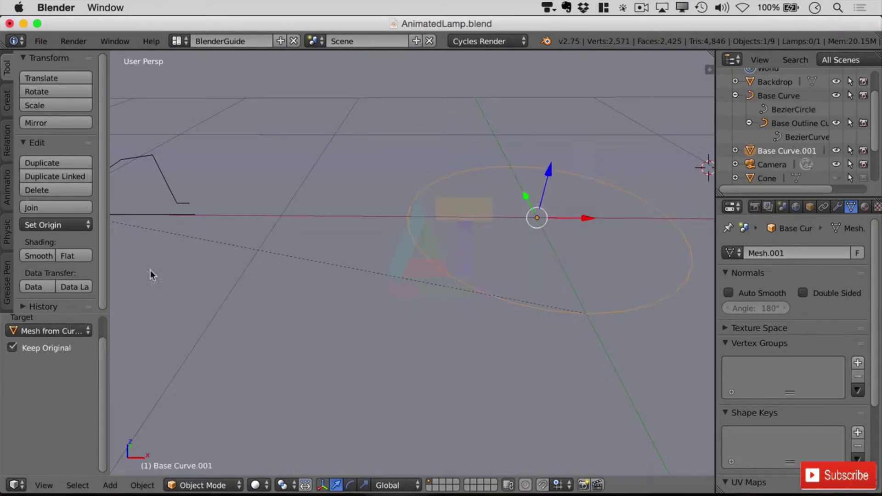
{"action": "left_click", "coordinate": [142, 485]}
{"action": "left_click", "coordinate": [174, 441]}
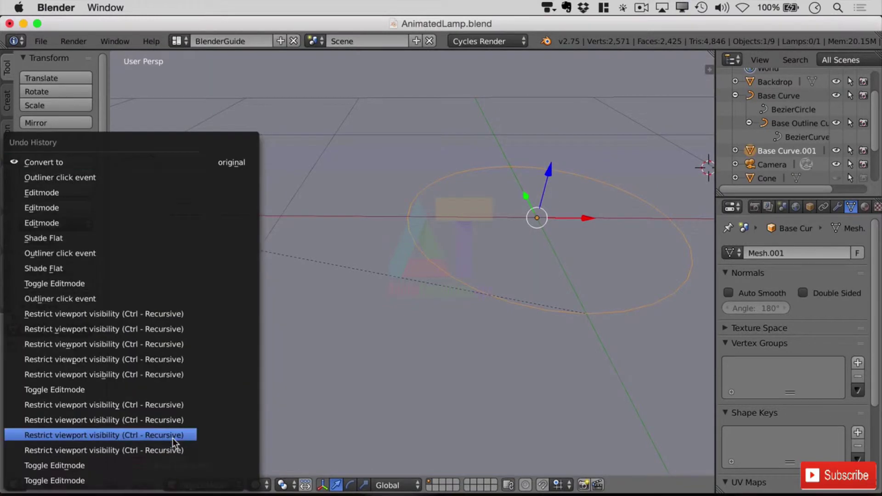
Revert to the Editmode entry in Undo History and redo the Alt+C conversion to Mesh
{"action": "left_click", "coordinate": [137, 194]}
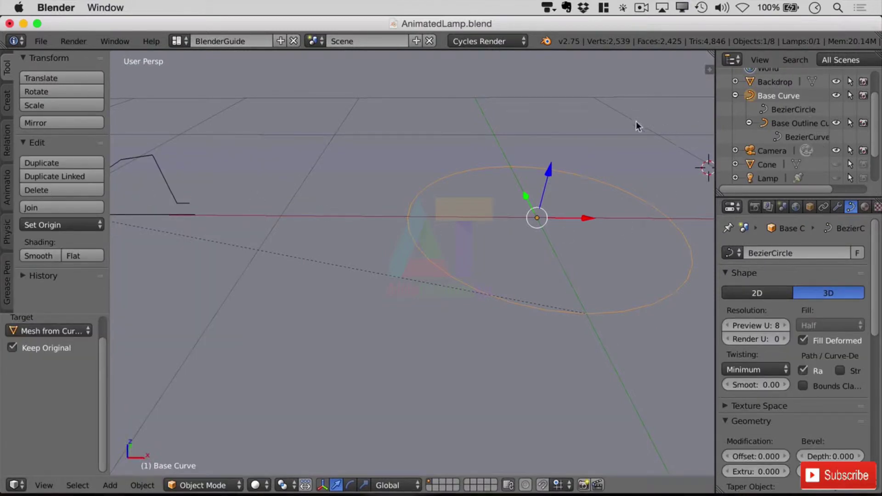
{"action": "key", "text": "alt+c"}
{"action": "left_click", "coordinate": [479, 171]}
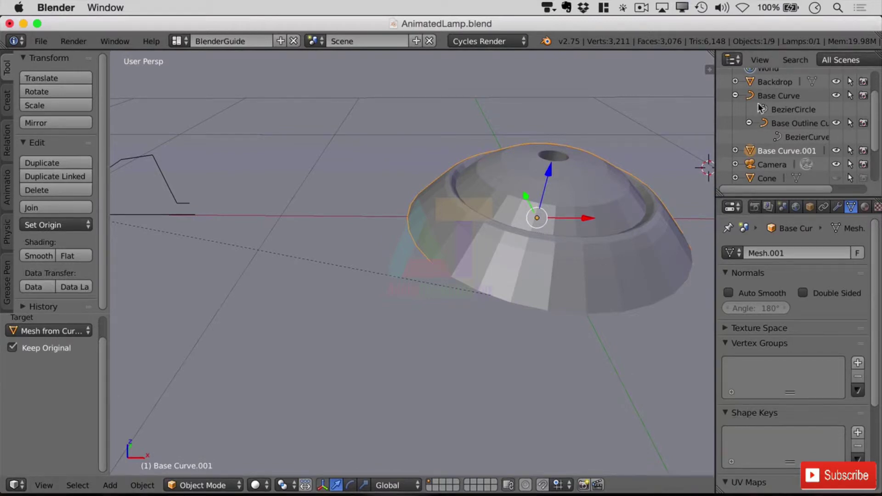
Parent Base Curve under Base Curve.001 in the Outliner
{"action": "left_click_drag", "start_coordinate": [749, 94], "coordinate": [792, 152]}
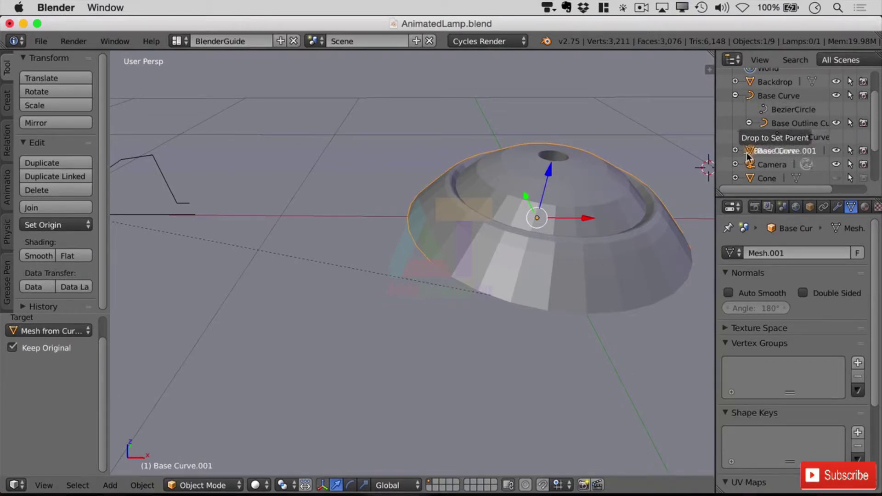
{"action": "left_click_drag", "start_coordinate": [748, 154], "coordinate": [749, 152]}
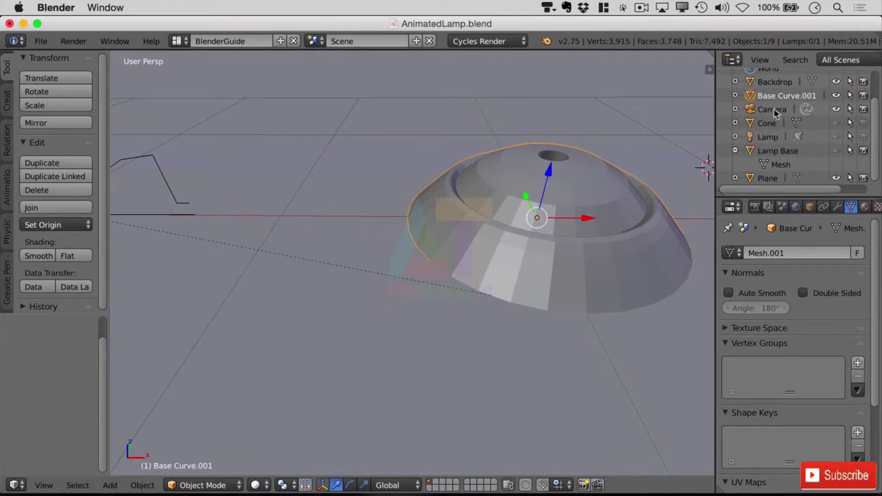
{"action": "double_click", "coordinate": [810, 95]}
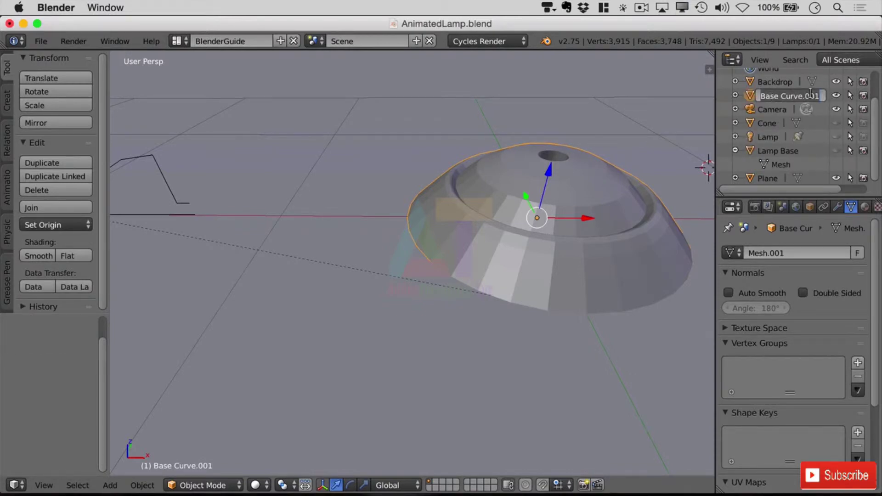
{"action": "key", "text": "shift"}
{"action": "left_click", "coordinate": [784, 155]}
Select the old Lamp Base and toggle its visibility to compare it with the new mesh
{"action": "left_click", "coordinate": [763, 152]}
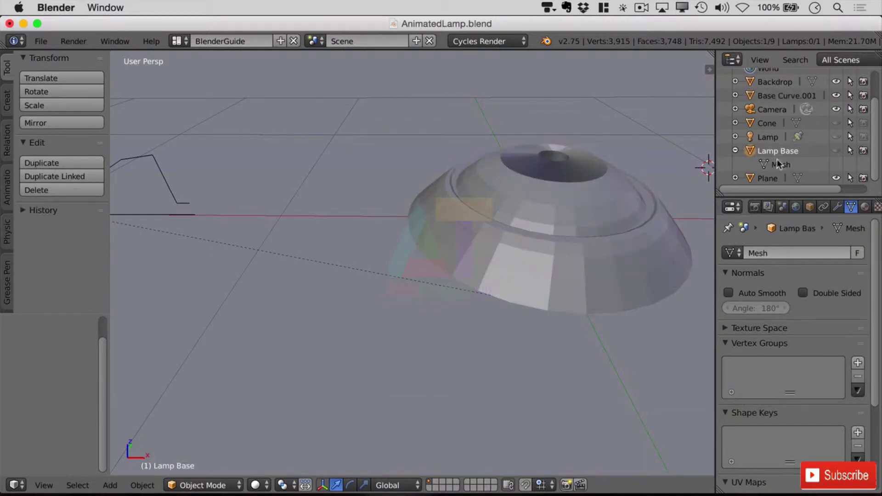
{"action": "left_click", "coordinate": [836, 152]}
{"action": "left_click", "coordinate": [836, 152]}
{"action": "left_click", "coordinate": [836, 153]}
{"action": "left_click", "coordinate": [836, 153]}
{"action": "double_click", "coordinate": [836, 153]}
Give Base Curve.001 Smooth shading and compare it against Lamp Base again
{"action": "left_click", "coordinate": [750, 96]}
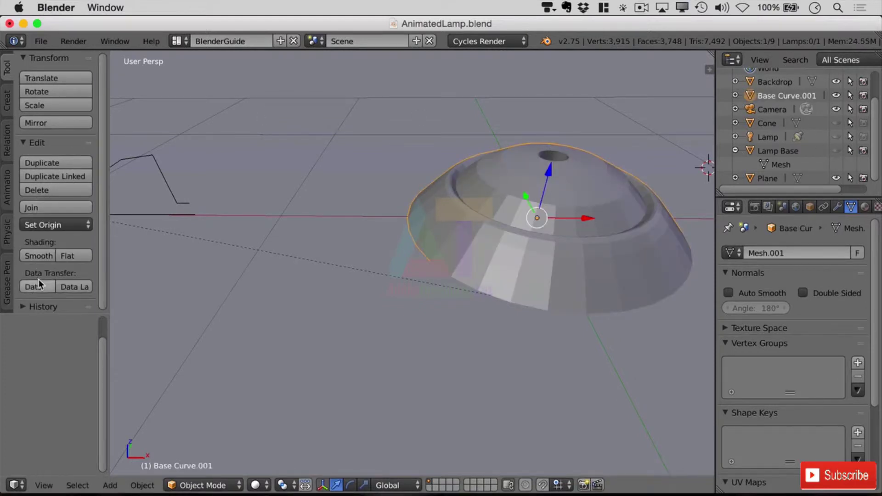
{"action": "left_click", "coordinate": [43, 256]}
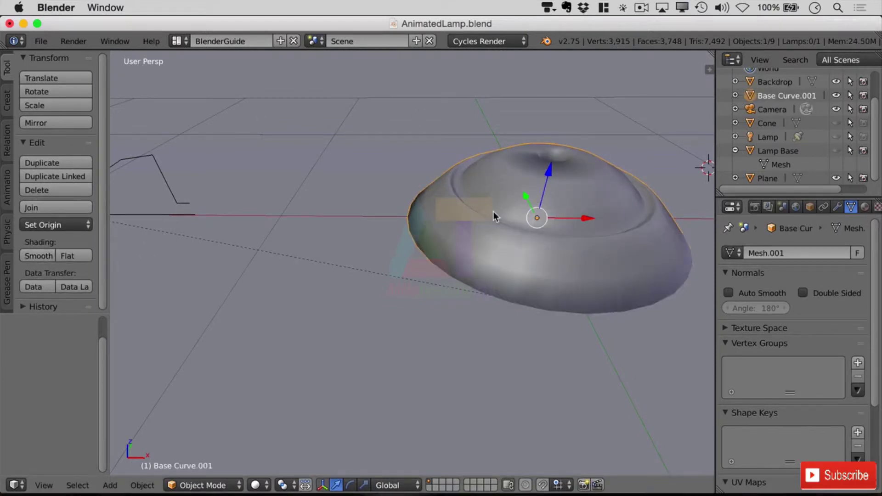
{"action": "left_click", "coordinate": [837, 152]}
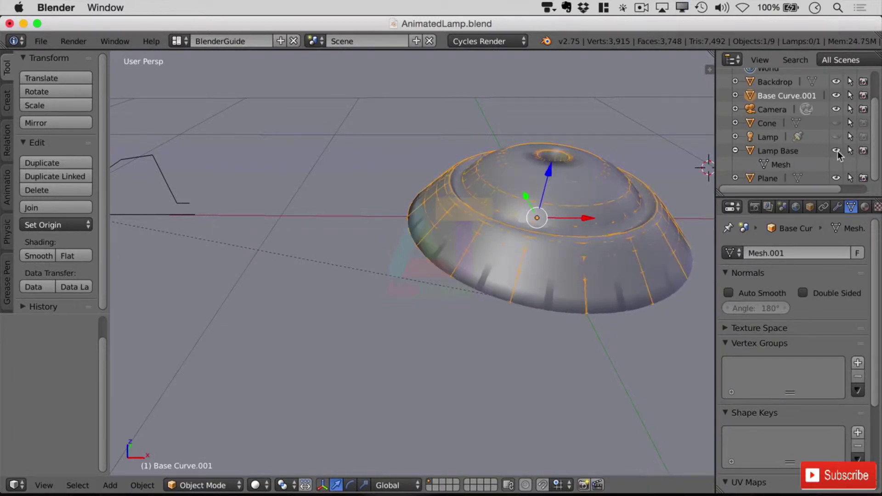
{"action": "left_click", "coordinate": [836, 151]}
{"action": "left_click", "coordinate": [837, 152]}
{"action": "left_click", "coordinate": [836, 152]}
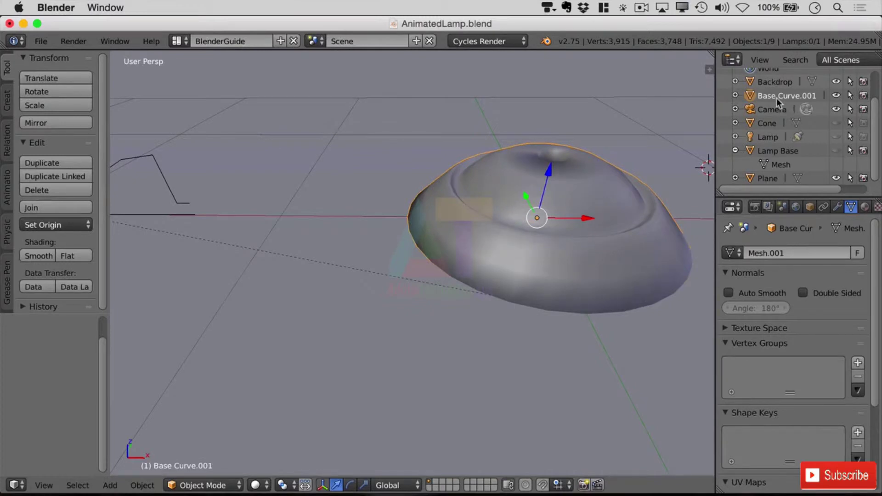
{"action": "left_click", "coordinate": [754, 151]}
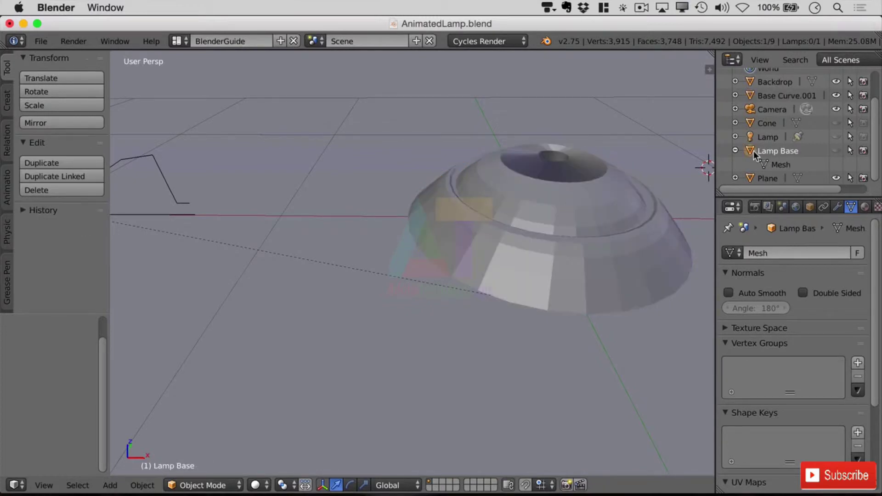
Rename the old base to 'Lamp Base Old', make it unselectable and unrenderable, and move it in the hierarchy
{"action": "double_click", "coordinate": [783, 152]}
{"action": "left_click", "coordinate": [804, 151]}
{"action": "type", "text": "Old"}
{"action": "key", "text": "Return"}
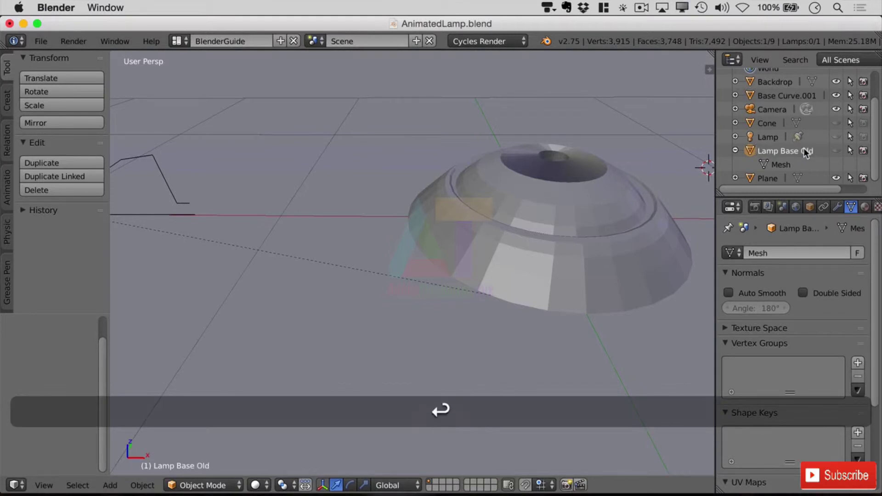
{"action": "left_click", "coordinate": [850, 152]}
{"action": "left_click", "coordinate": [864, 151]}
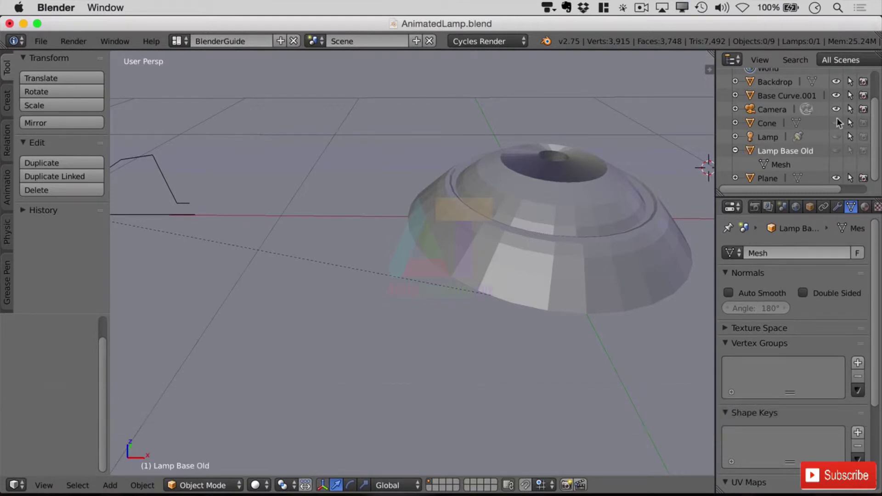
{"action": "left_click_drag", "start_coordinate": [750, 153], "coordinate": [751, 99]}
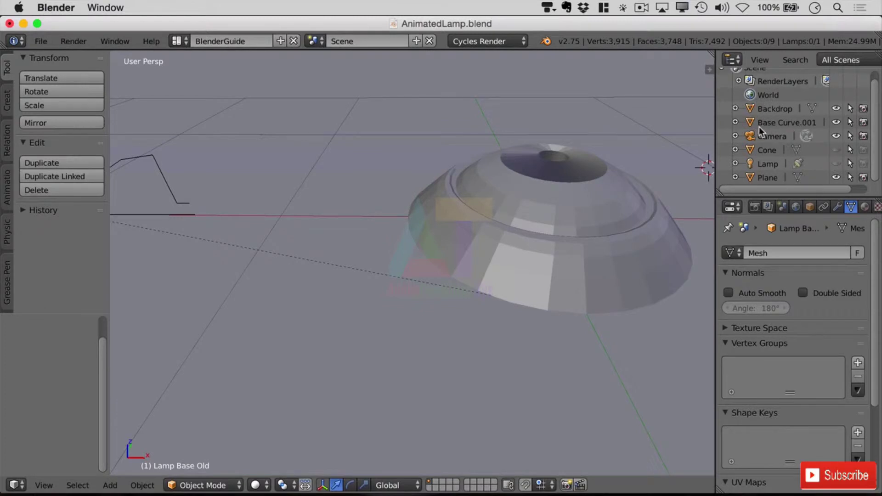
Rename Base Curve.001 to 'Lamp Base' and re-centre it in the view
{"action": "double_click", "coordinate": [763, 123]}
{"action": "type", "text": "Lam"}
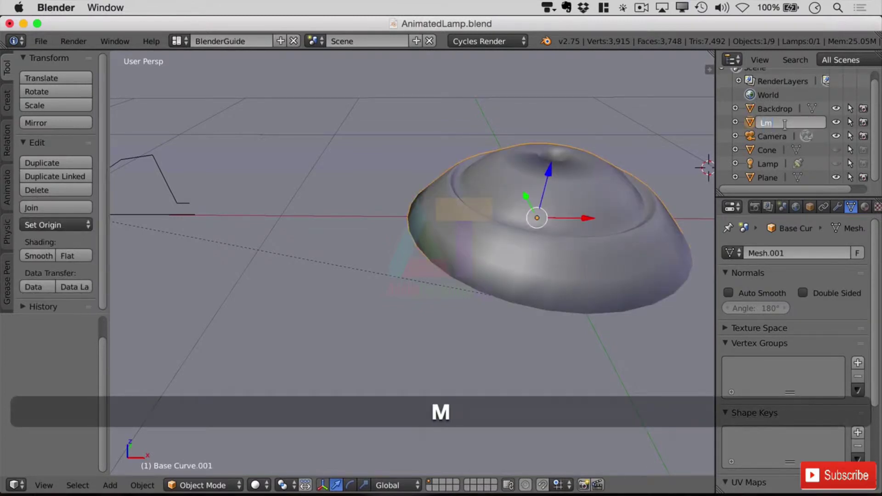
{"action": "type", "text": "p Base"}
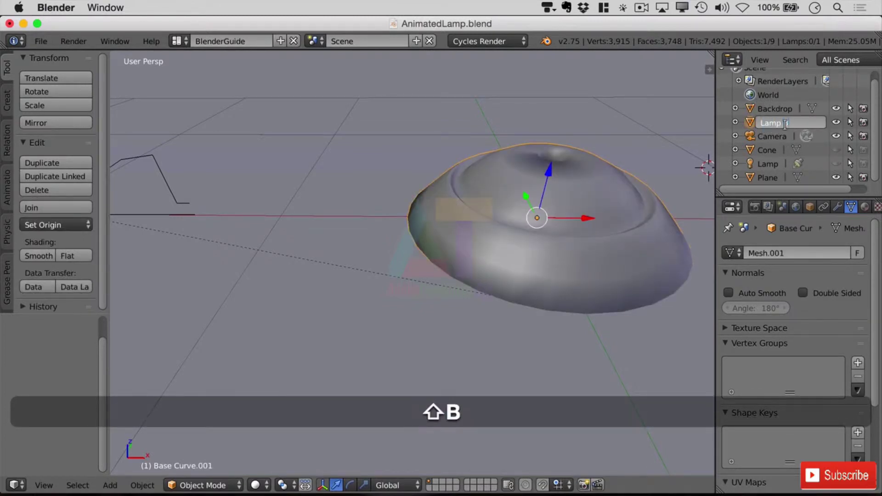
{"action": "left_click", "coordinate": [741, 190]}
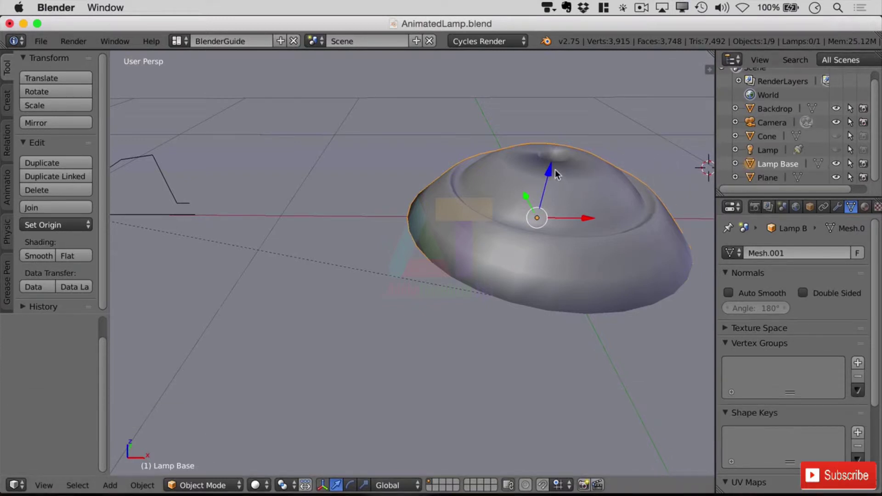
{"action": "middle_click_drag", "start_coordinate": [632, 208], "coordinate": [458, 152], "text": "shift"}
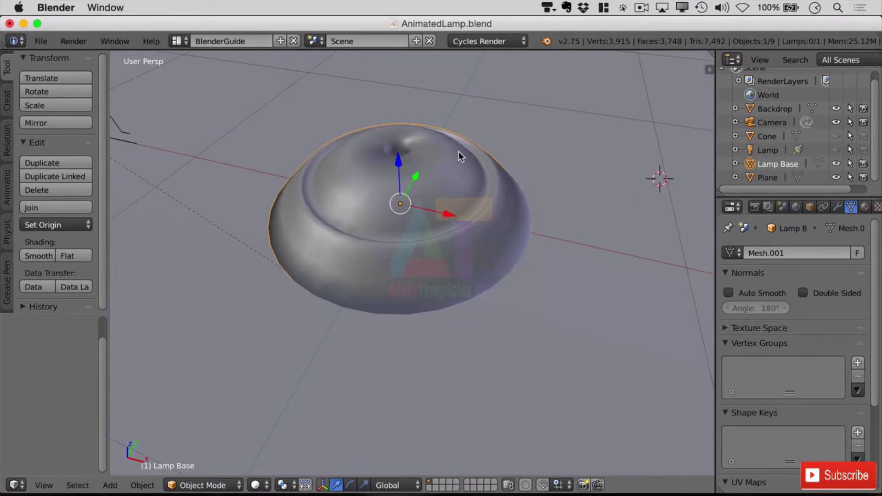
Put the Lamp Base into Edit Mode and orbit below it to view its underside
{"action": "key", "text": "Tab"}
{"action": "scroll", "coordinate": [391, 208], "scroll_direction": "up", "scroll_amount": 2}
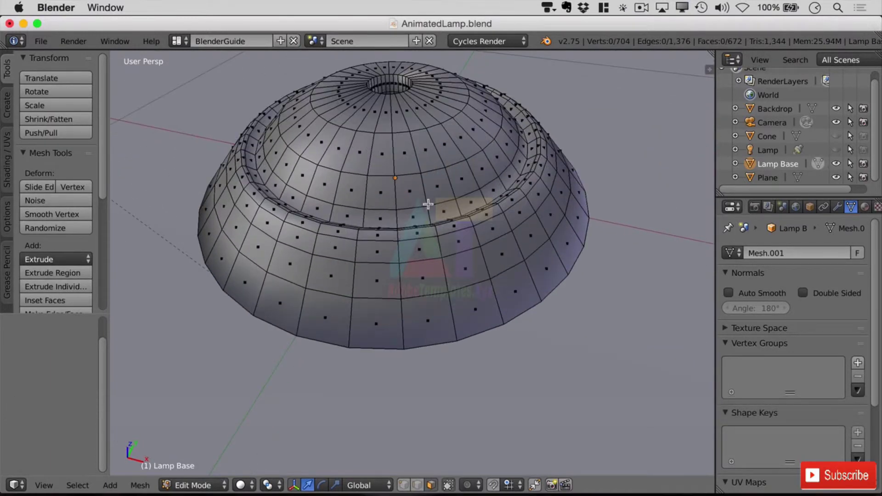
{"action": "middle_click_drag", "start_coordinate": [426, 205], "coordinate": [328, 217]}
{"action": "scroll", "coordinate": [327, 217], "scroll_direction": "up", "scroll_amount": 2}
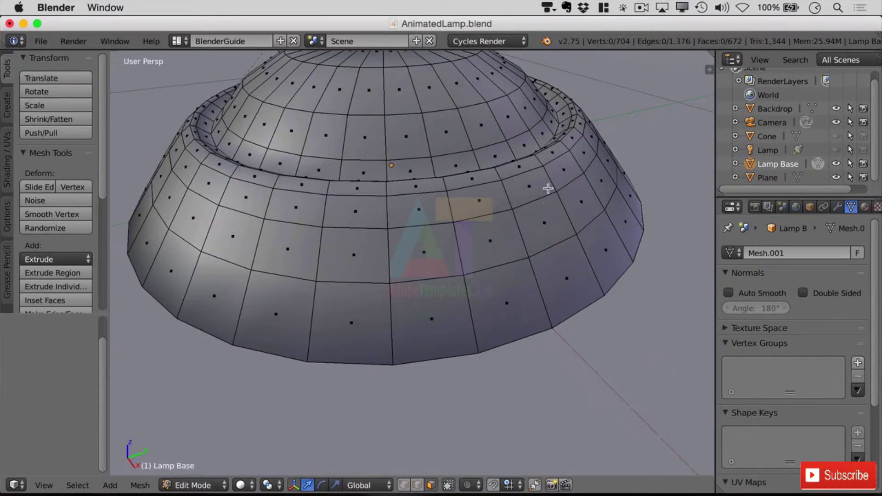
{"action": "mouse_move", "coordinate": [514, 276]}
{"action": "middle_mouse_down"}
{"action": "mouse_move", "coordinate": [518, 238]}
{"action": "mouse_move", "coordinate": [495, 226]}
{"action": "mouse_move", "coordinate": [502, 270]}
{"action": "middle_mouse_up"}
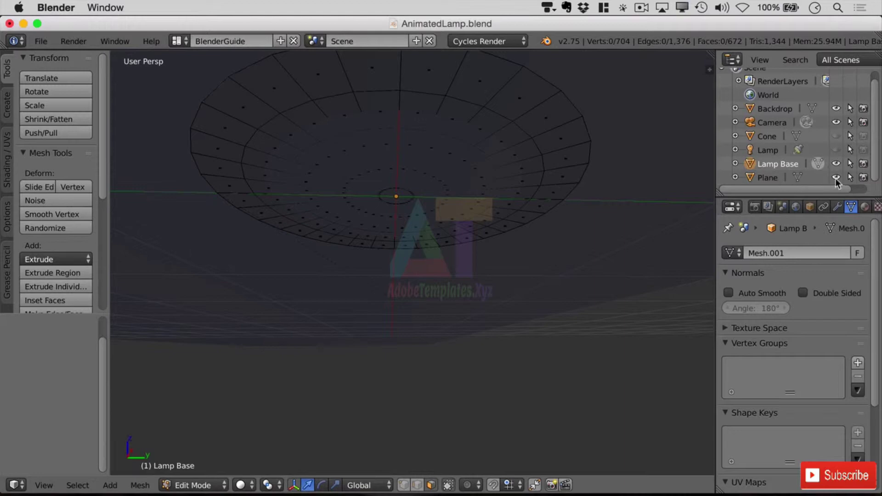
Hide the Backdrop object and switch to edge select mode
{"action": "left_click", "coordinate": [836, 108]}
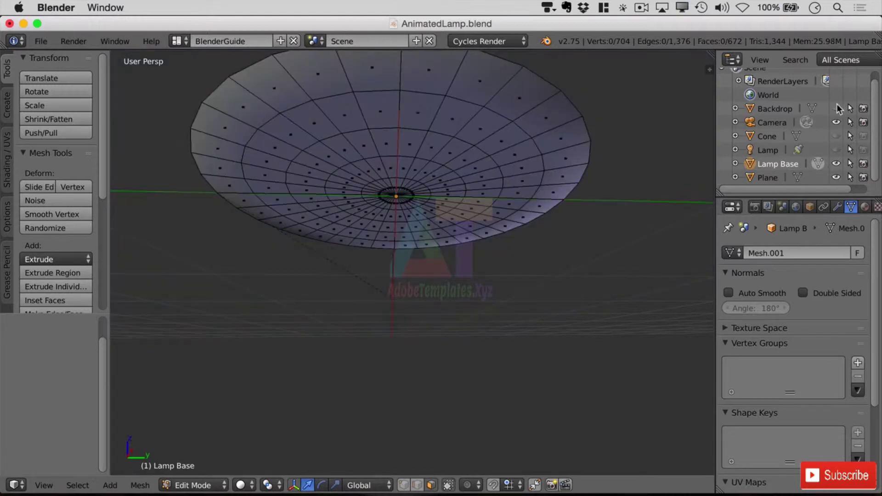
{"action": "scroll", "coordinate": [484, 109], "scroll_direction": "up", "scroll_amount": 3}
{"action": "scroll", "coordinate": [575, 221], "scroll_direction": "down", "scroll_amount": 3}
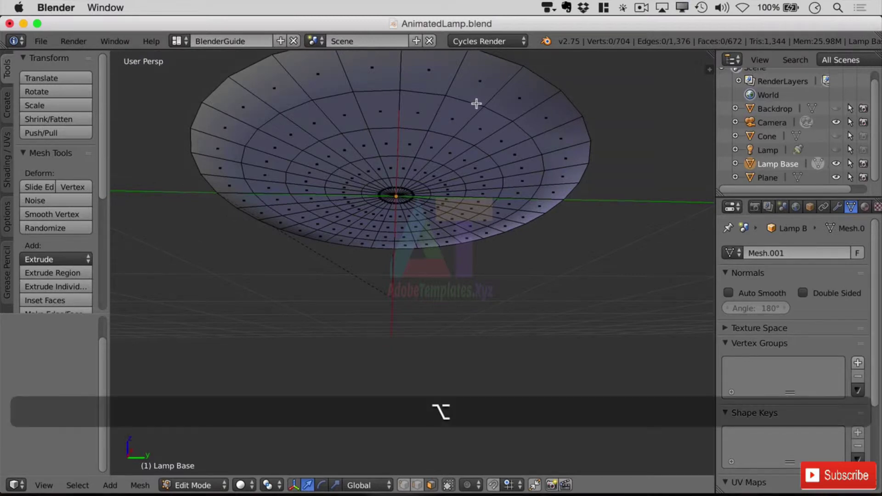
{"action": "left_click", "coordinate": [418, 486]}
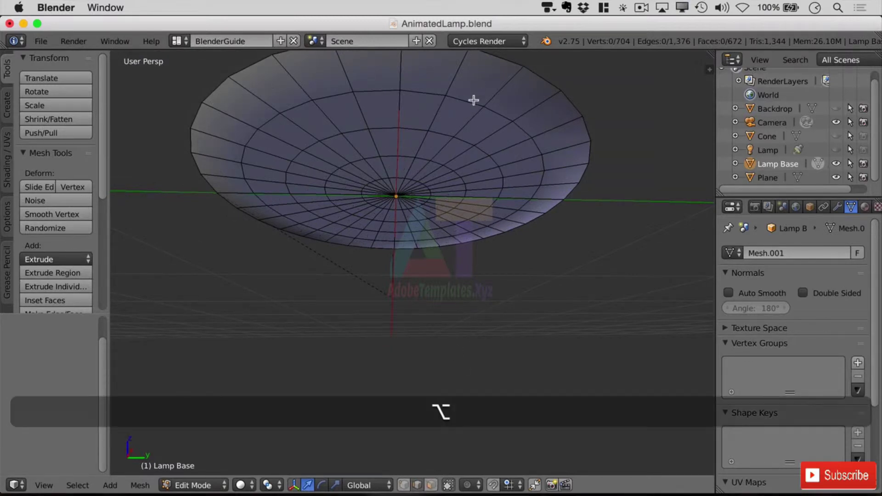
Try selecting several concentric edge loops on the underside, adding and dropping rings
{"action": "left_click", "coordinate": [471, 101], "text": "alt"}
{"action": "left_click", "coordinate": [454, 134], "text": "alt"}
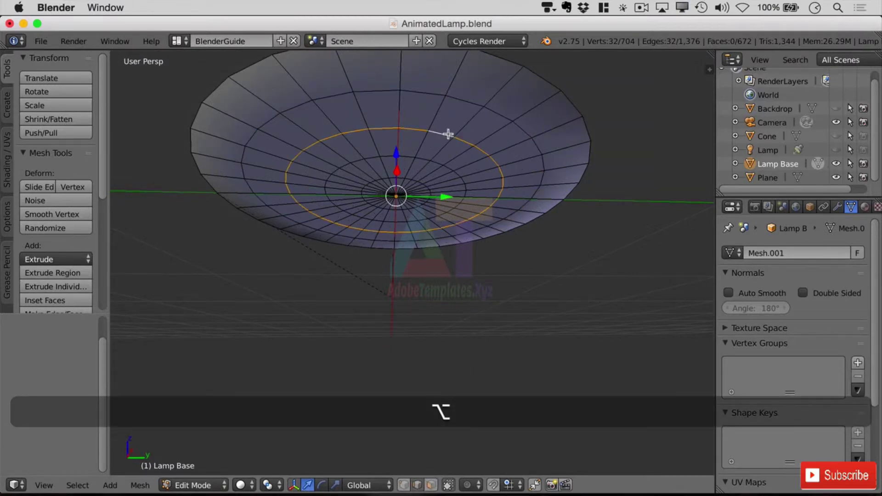
{"action": "left_click", "coordinate": [423, 157], "text": "alt+shift"}
{"action": "left_click", "coordinate": [465, 100], "text": "alt+shift"}
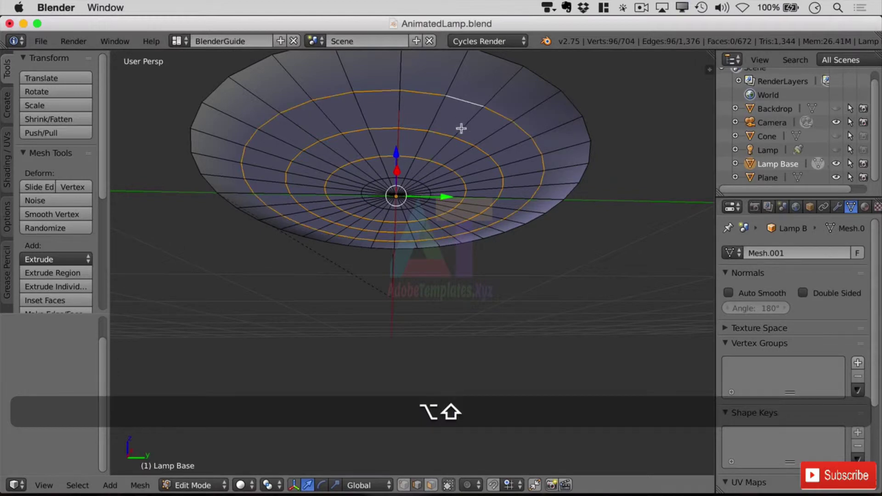
{"action": "left_click", "coordinate": [411, 179], "text": "alt+shift"}
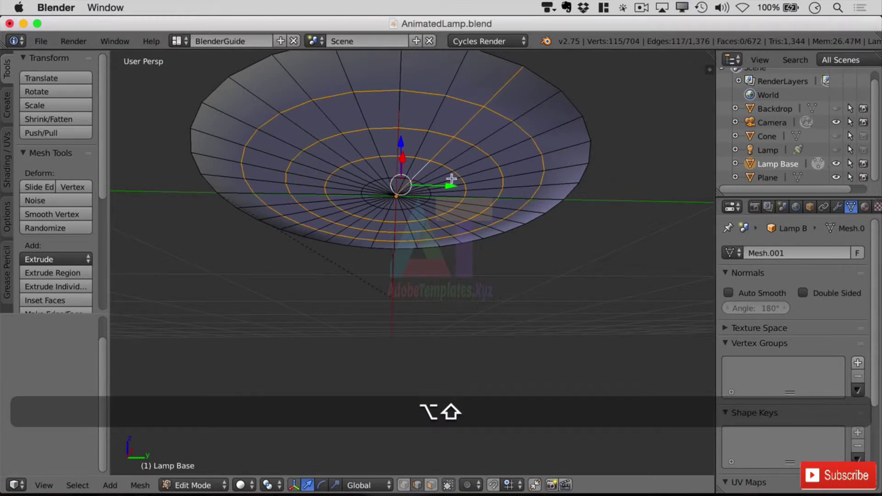
{"action": "left_click", "coordinate": [422, 172], "text": "ctrl+alt+shift"}
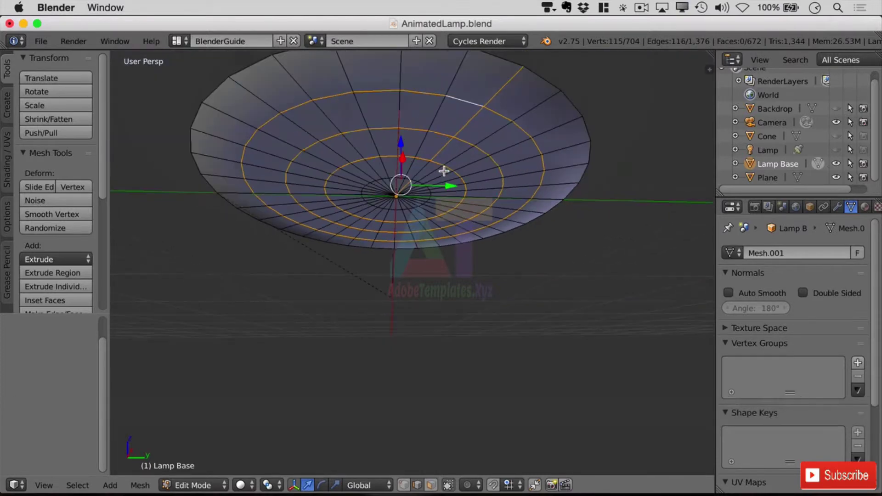
{"action": "left_click", "coordinate": [471, 102], "text": "shift"}
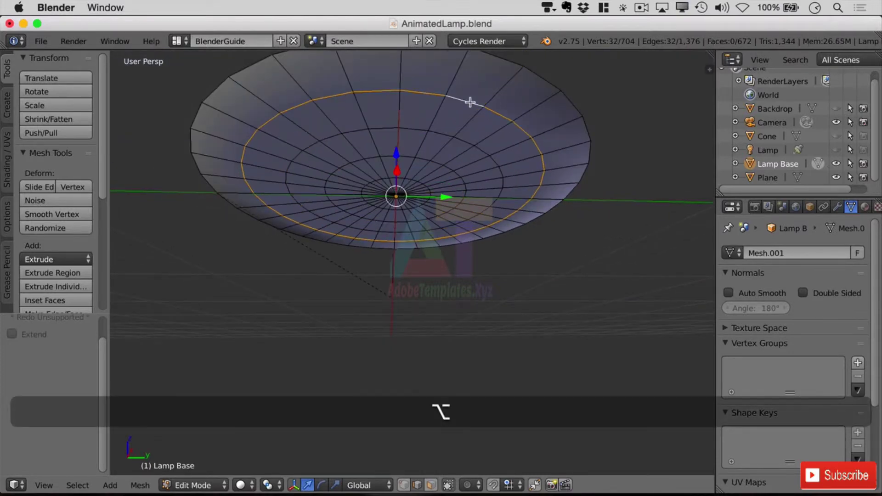
{"action": "left_click", "coordinate": [447, 133], "text": "alt+shift"}
{"action": "left_click", "coordinate": [424, 157], "text": "alt+shift"}
{"action": "scroll", "coordinate": [420, 157], "scroll_direction": "up", "scroll_amount": 5}
{"action": "left_click", "coordinate": [455, 87], "text": "alt+shift"}
{"action": "scroll", "coordinate": [528, 155], "scroll_direction": "down", "scroll_amount": 5}
{"action": "scroll", "coordinate": [528, 158], "scroll_direction": "up", "scroll_amount": 3}
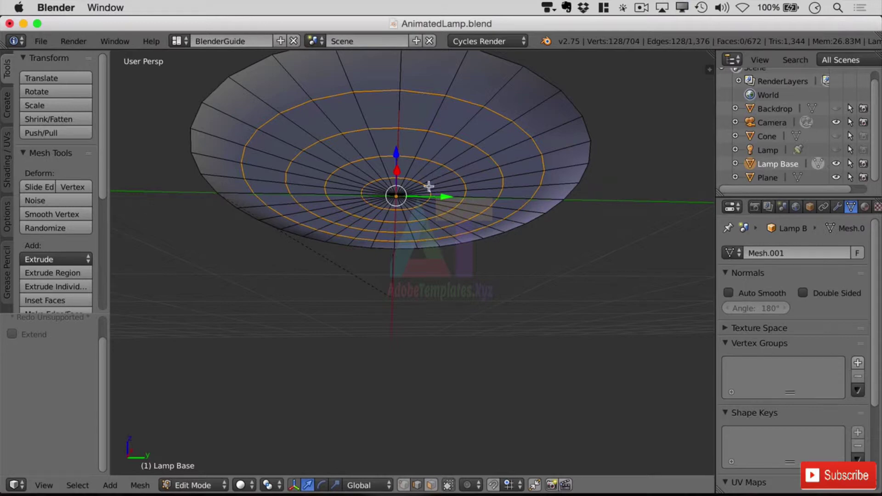
{"action": "scroll", "coordinate": [409, 184], "scroll_direction": "up", "scroll_amount": 4}
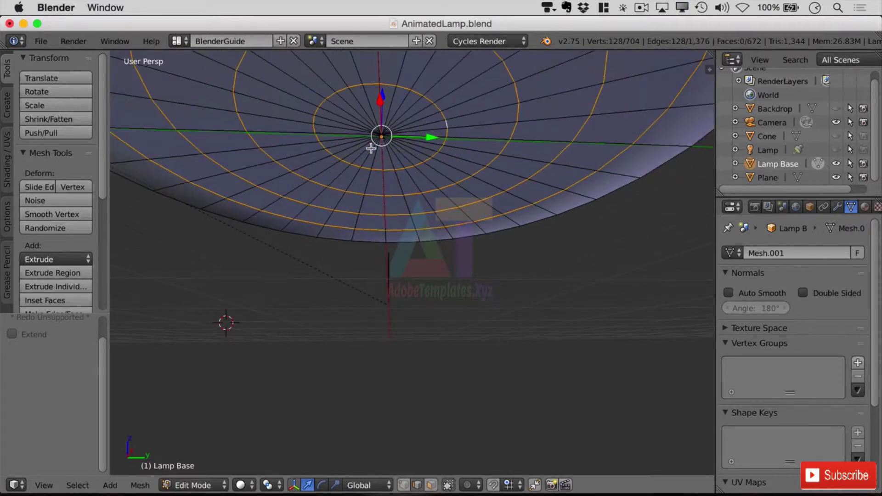
{"action": "scroll", "coordinate": [382, 135], "scroll_direction": "down", "scroll_amount": 3}
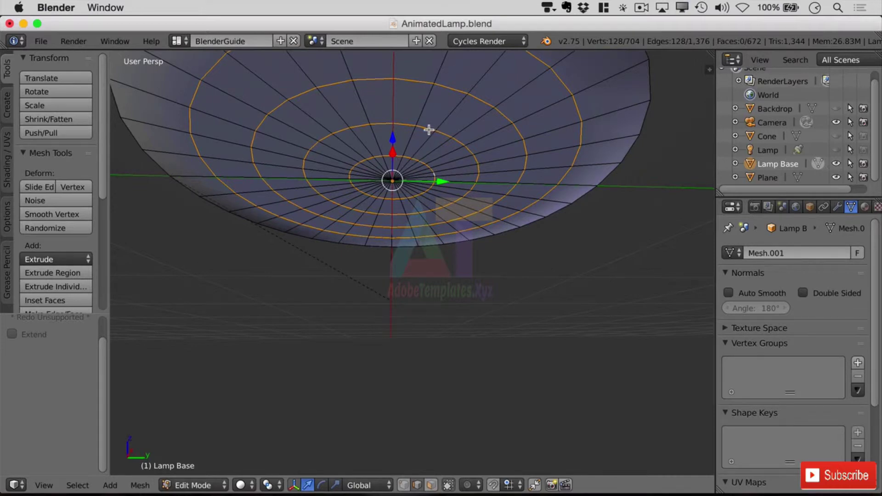
Select three concentric edge loops on the underside as a fresh selection
{"action": "left_click", "coordinate": [430, 130], "text": "alt"}
{"action": "left_click", "coordinate": [467, 117], "text": "alt+shift"}
{"action": "middle_click_drag", "start_coordinate": [467, 117], "coordinate": [501, 217]}
{"action": "left_click", "coordinate": [543, 78], "text": "alt+shift"}
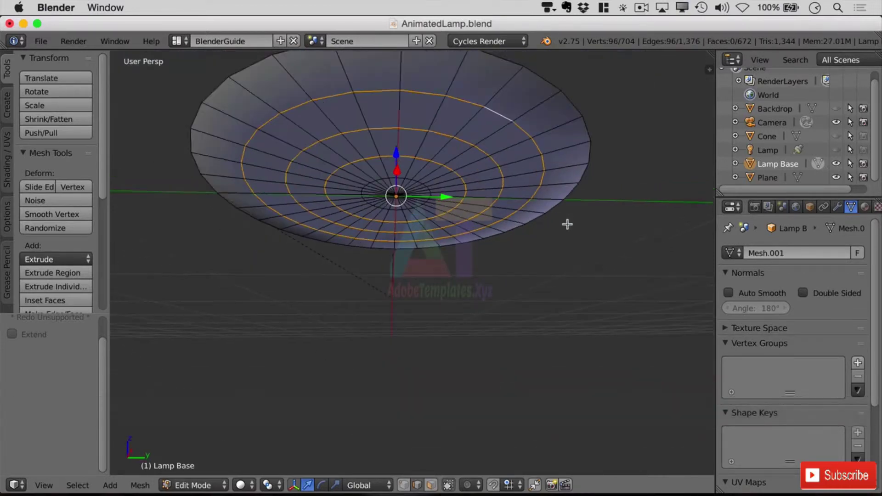
Delete the selected loops' vertices, then select the outer rim and inner ring loops
{"action": "key", "text": "x"}
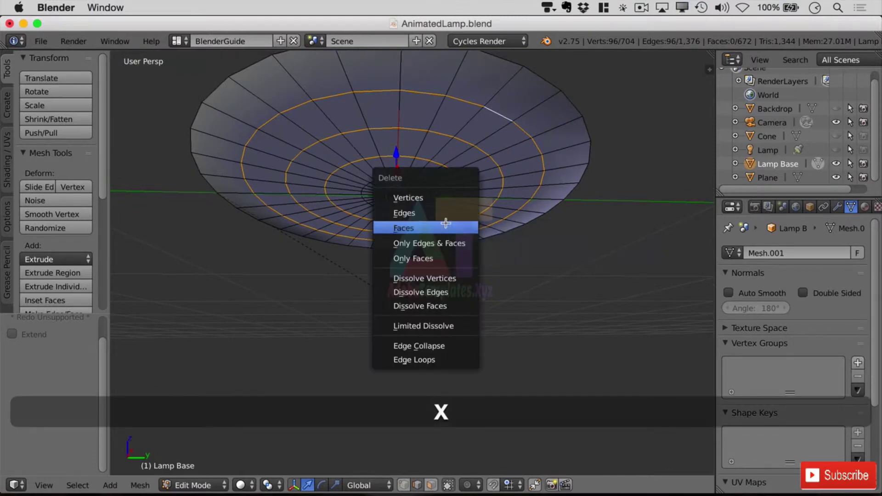
{"action": "left_click", "coordinate": [447, 199]}
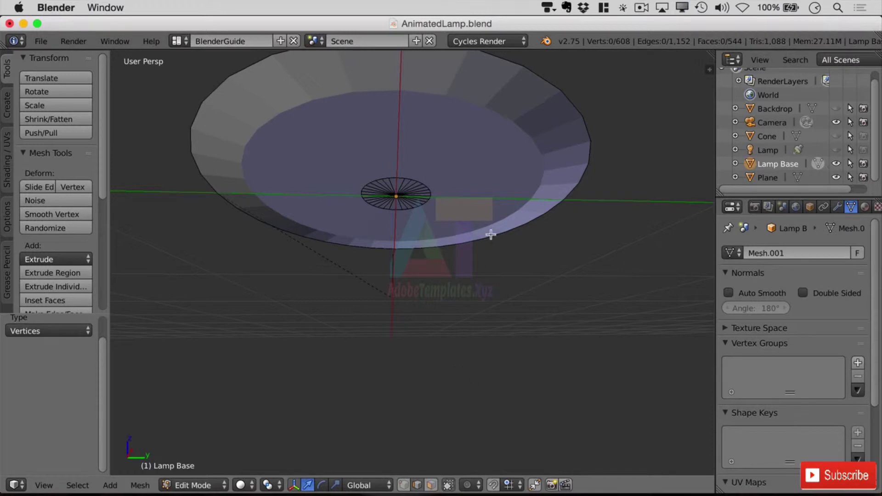
{"action": "right_click", "coordinate": [556, 87]}
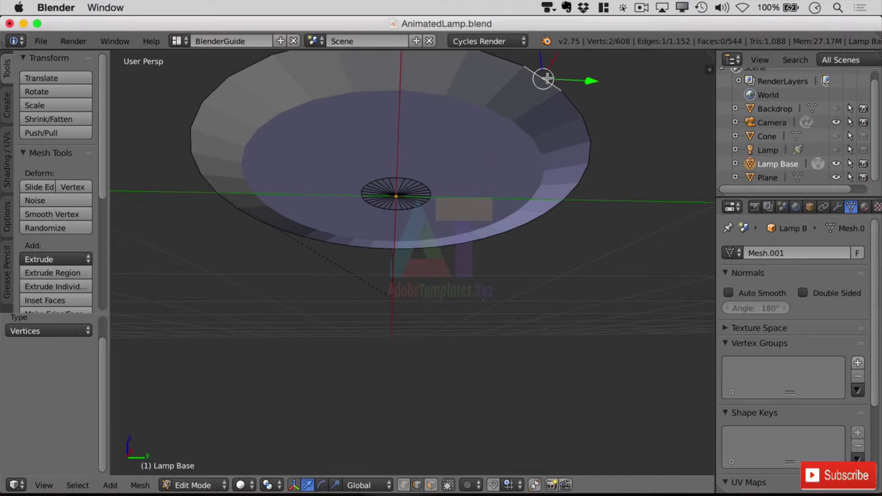
{"action": "right_click", "coordinate": [543, 80], "text": "alt"}
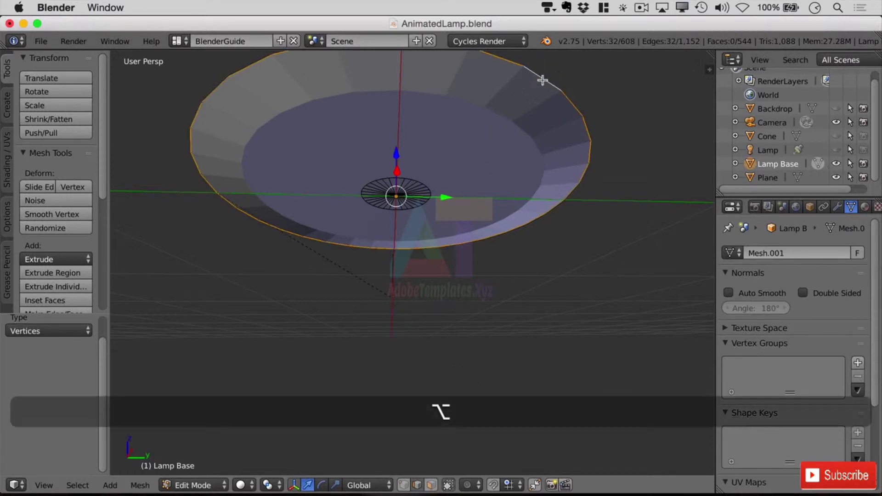
{"action": "right_click", "coordinate": [418, 182], "text": "alt+shift"}
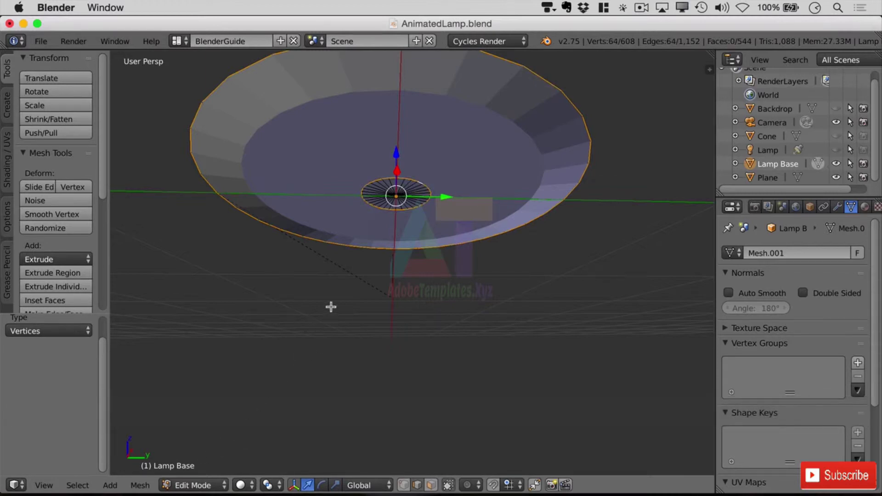
Run Bridge Edge Loops between the rim and inner ring, adding 32 faces
{"action": "key", "text": "space"}
{"action": "type", "text": "br"}
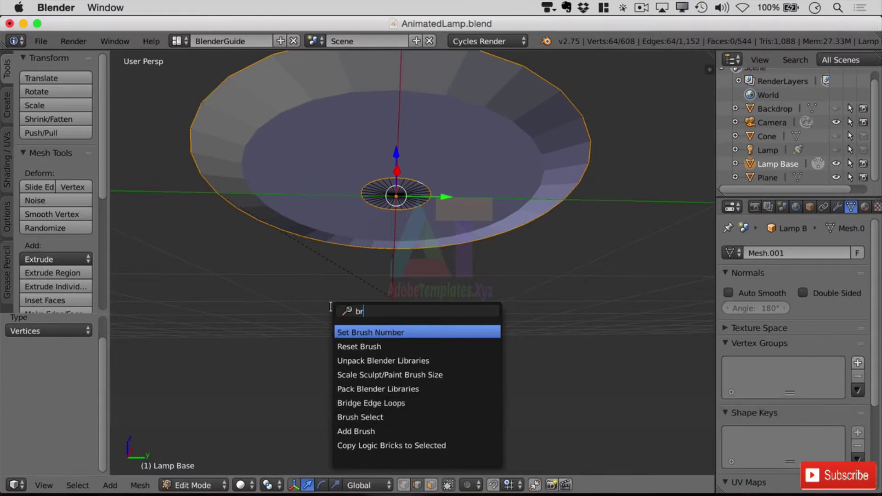
{"action": "left_click", "coordinate": [396, 404]}
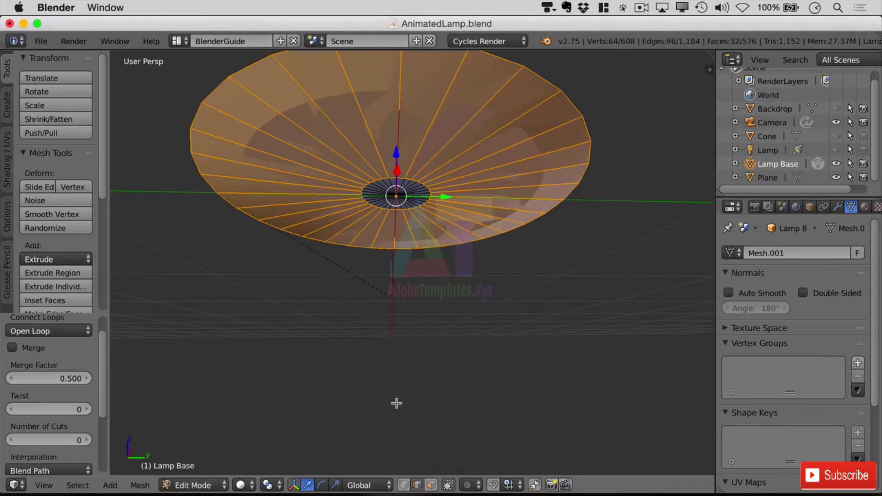
Hide the Plane object and orbit around to inspect the bridged underside
{"action": "middle_click_drag", "start_coordinate": [457, 175], "coordinate": [416, 214]}
{"action": "scroll", "coordinate": [491, 181], "scroll_direction": "up", "scroll_amount": 2}
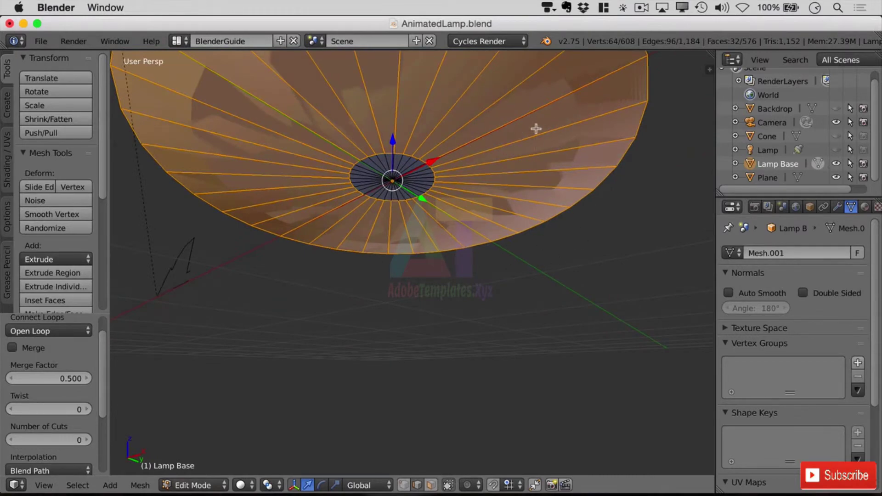
{"action": "middle_click_drag", "start_coordinate": [523, 164], "coordinate": [529, 181]}
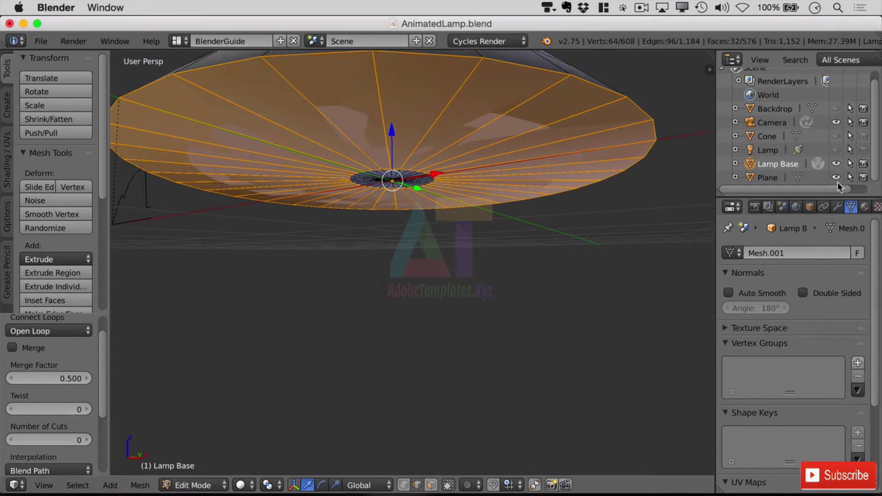
{"action": "left_click", "coordinate": [836, 178]}
{"action": "scroll", "coordinate": [876, 156], "scroll_direction": "up", "scroll_amount": 1}
{"action": "scroll", "coordinate": [875, 156], "scroll_direction": "down", "scroll_amount": 1}
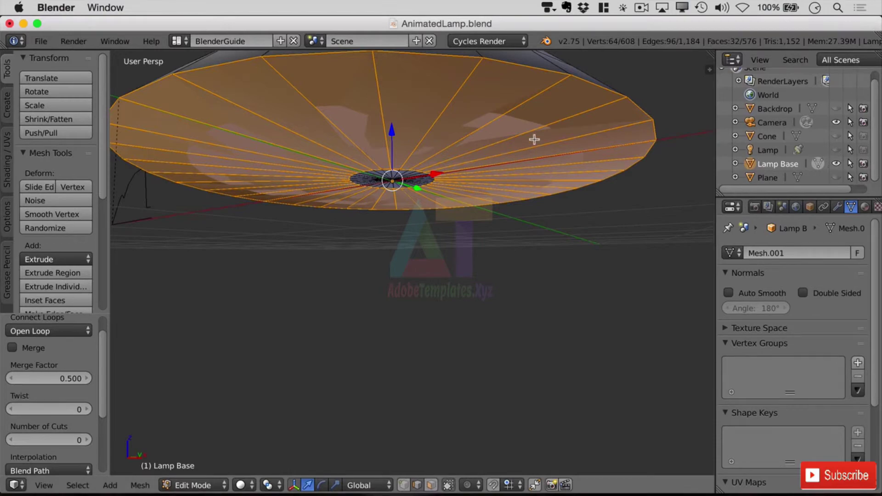
{"action": "middle_click_drag", "start_coordinate": [535, 139], "coordinate": [481, 166]}
{"action": "middle_click_drag", "start_coordinate": [506, 197], "coordinate": [516, 196]}
Select all vertices and Remove Doubles, merging 30 duplicate vertices
{"action": "key", "text": "a"}
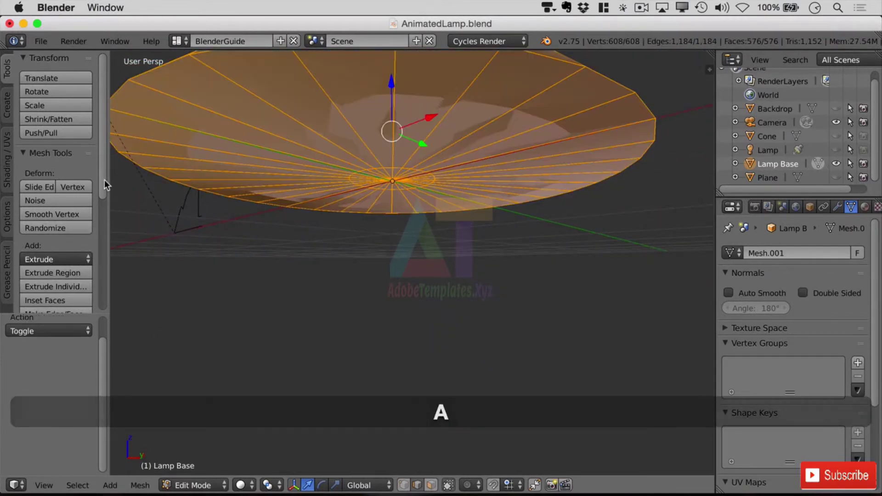
{"action": "left_click_drag", "start_coordinate": [104, 181], "coordinate": [115, 294]}
{"action": "left_click", "coordinate": [60, 270]}
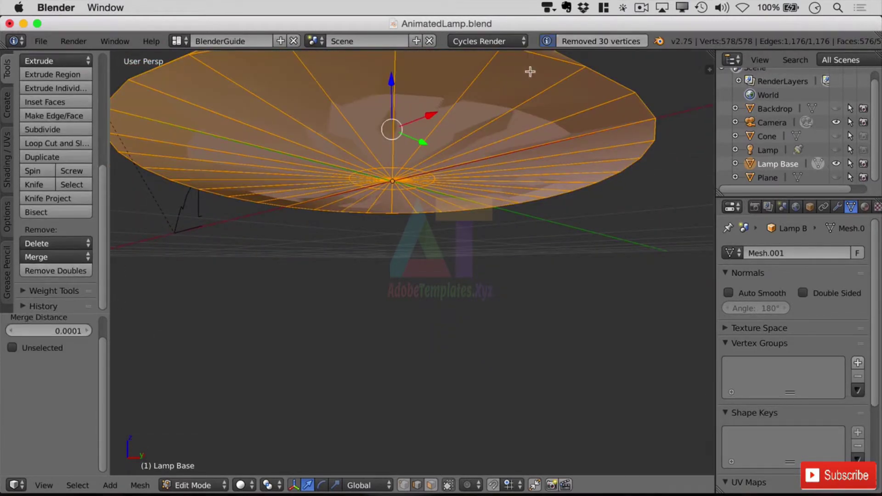
{"action": "middle_click_drag", "start_coordinate": [636, 97], "coordinate": [442, 151]}
Select radial edges of the underside's central fan, then scroll the Outliner to the curves
{"action": "right_click", "coordinate": [417, 164]}
{"action": "scroll", "coordinate": [512, 184], "scroll_direction": "up", "scroll_amount": 10}
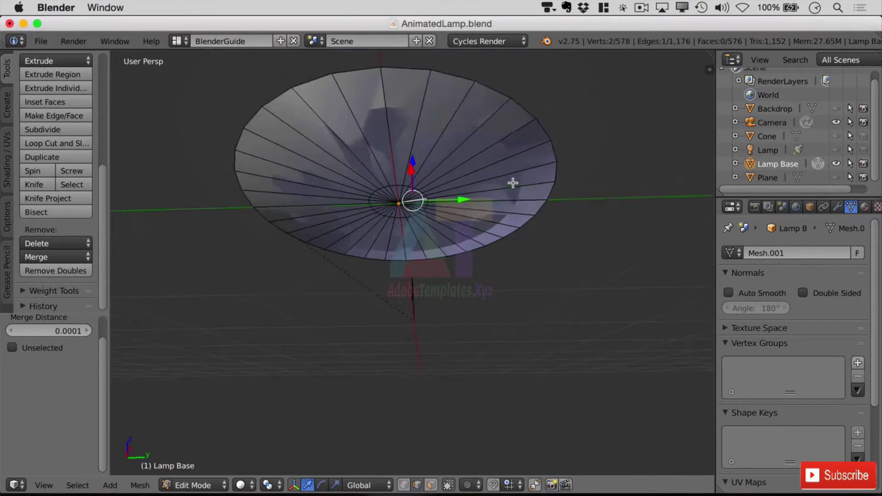
{"action": "right_click", "coordinate": [443, 156]}
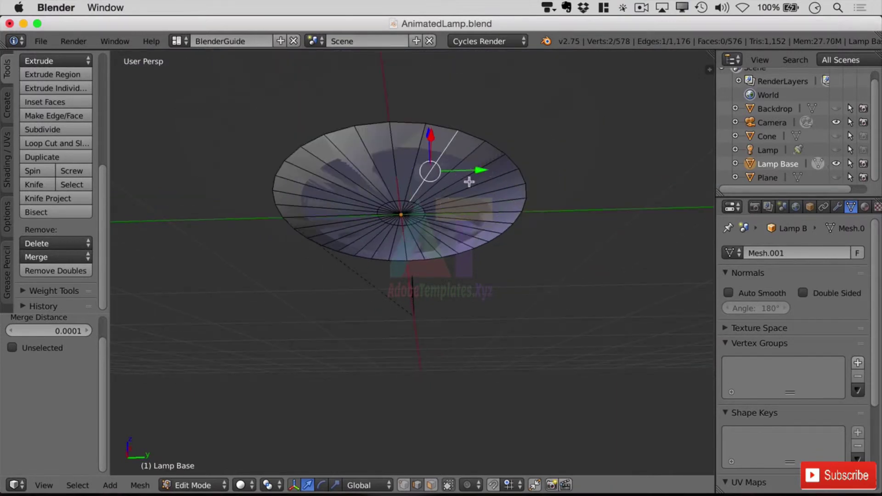
{"action": "right_click", "coordinate": [337, 183]}
{"action": "right_click", "coordinate": [327, 164]}
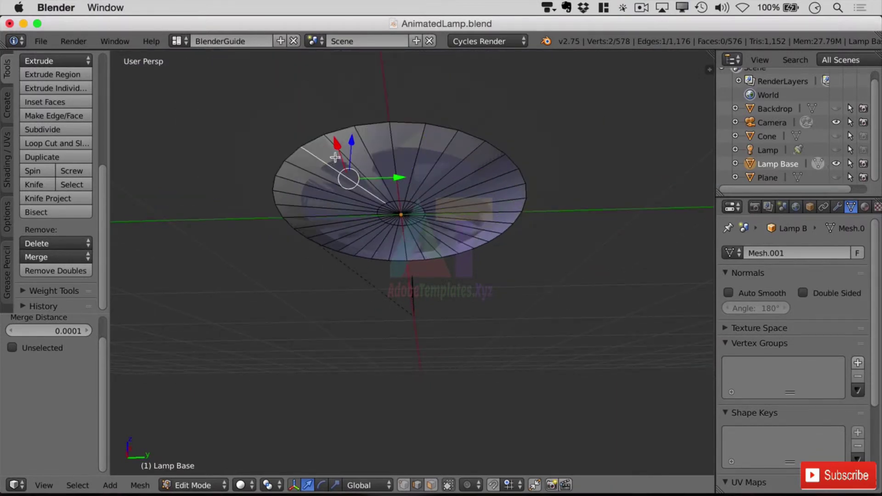
{"action": "scroll", "coordinate": [332, 146], "scroll_direction": "up", "scroll_amount": 6}
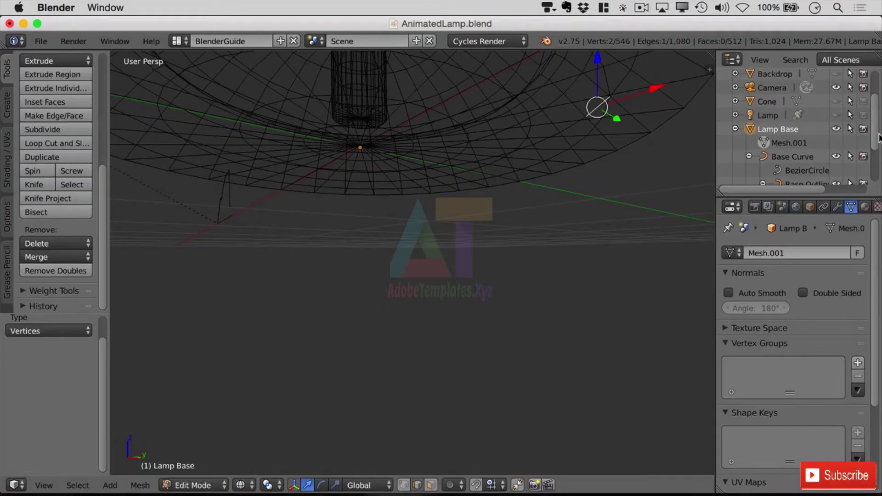
{"action": "left_click_drag", "start_coordinate": [879, 138], "coordinate": [880, 168]}
Hide the Base Outline and Base Curve objects and switch to solid shading
{"action": "left_click", "coordinate": [837, 123]}
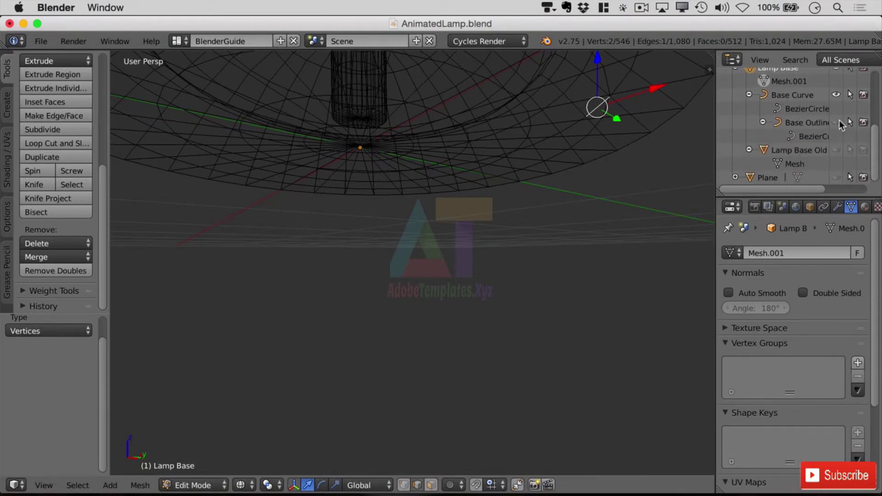
{"action": "left_click", "coordinate": [837, 95]}
{"action": "mouse_move", "coordinate": [879, 159]}
{"action": "left_mouse_down"}
{"action": "mouse_move", "coordinate": [879, 122]}
{"action": "mouse_move", "coordinate": [880, 173]}
{"action": "left_mouse_up"}
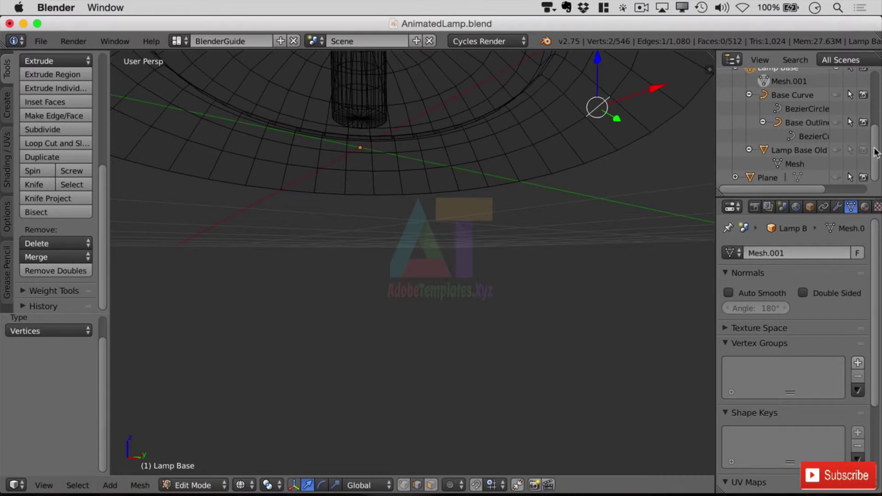
{"action": "key", "text": "z"}
{"action": "scroll", "coordinate": [532, 215], "scroll_direction": "down", "scroll_amount": 3}
{"action": "scroll", "coordinate": [602, 231], "scroll_direction": "up", "scroll_amount": 2}
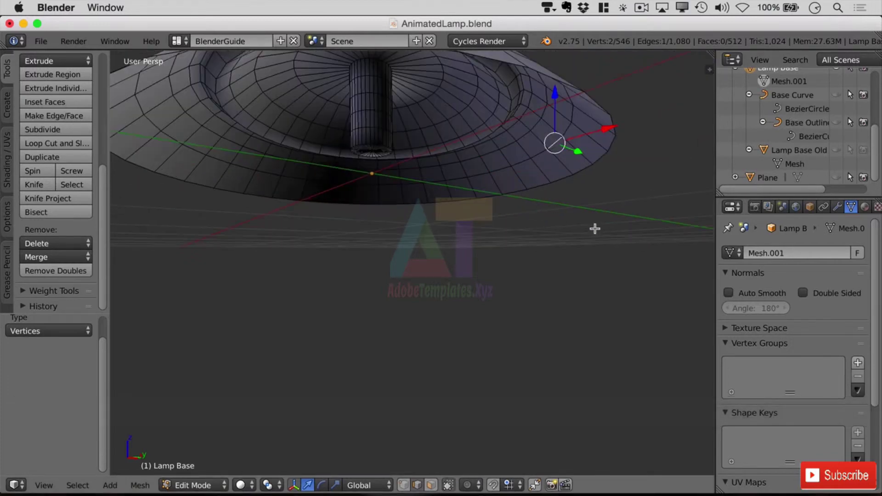
{"action": "scroll", "coordinate": [602, 231], "scroll_direction": "down", "scroll_amount": 3}
{"action": "mouse_move", "coordinate": [573, 216]}
{"action": "middle_mouse_down"}
{"action": "mouse_move", "coordinate": [539, 216]}
{"action": "mouse_move", "coordinate": [585, 224]}
{"action": "middle_mouse_up"}
{"action": "scroll", "coordinate": [585, 224], "scroll_direction": "up", "scroll_amount": 3}
{"action": "scroll", "coordinate": [585, 224], "scroll_direction": "up", "scroll_amount": 3}
Select the outer bottom rim loop and cap it with a single face
{"action": "left_click", "coordinate": [640, 131], "text": "alt"}
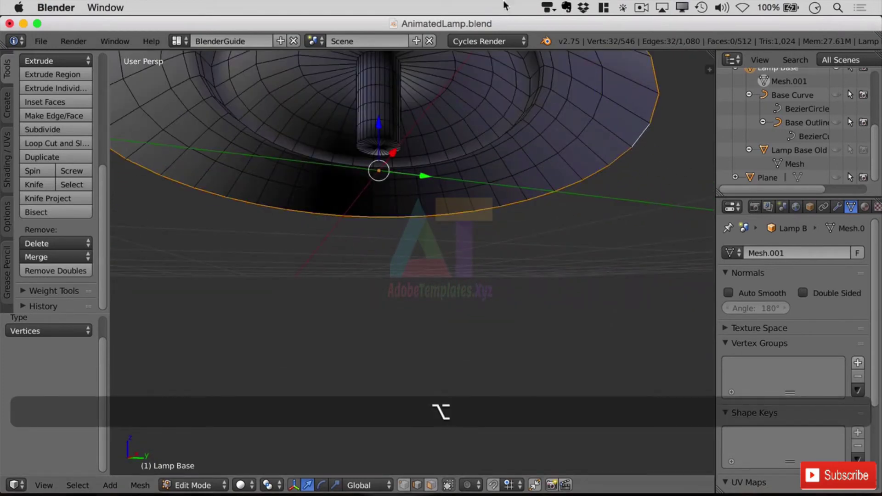
{"action": "key", "text": "f"}
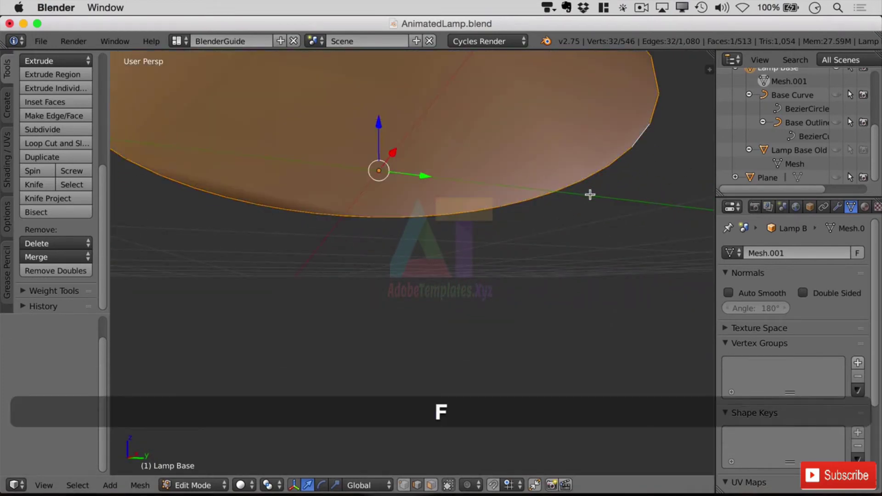
{"action": "middle_click_drag", "start_coordinate": [556, 210], "coordinate": [569, 258]}
{"action": "middle_click_drag", "start_coordinate": [489, 184], "coordinate": [459, 193], "text": "shift"}
{"action": "scroll", "coordinate": [446, 199], "scroll_direction": "up", "scroll_amount": 8}
{"action": "scroll", "coordinate": [520, 177], "scroll_direction": "down", "scroll_amount": 5}
{"action": "scroll", "coordinate": [520, 182], "scroll_direction": "up", "scroll_amount": 5}
{"action": "middle_click_drag", "start_coordinate": [520, 185], "coordinate": [484, 250]}
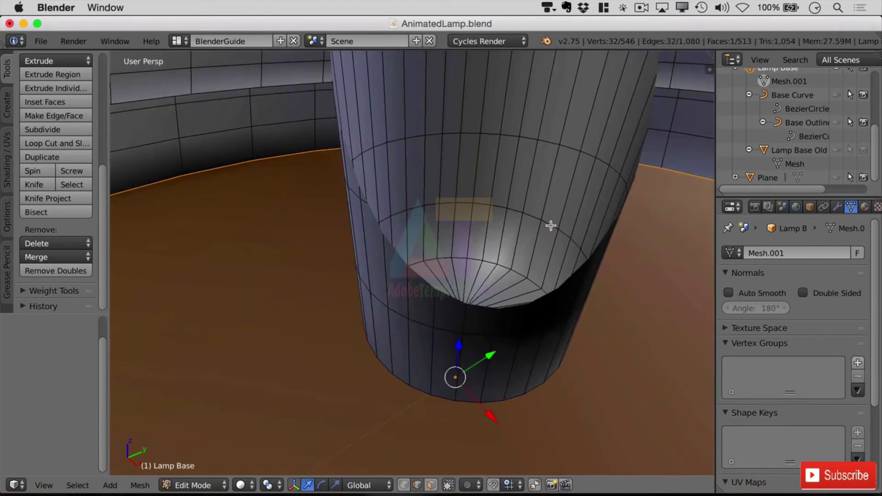
Frame the central cylinder from below and switch to face select mode
{"action": "scroll", "coordinate": [553, 218], "scroll_direction": "down", "scroll_amount": 4}
{"action": "middle_click_drag", "start_coordinate": [552, 222], "coordinate": [550, 225]}
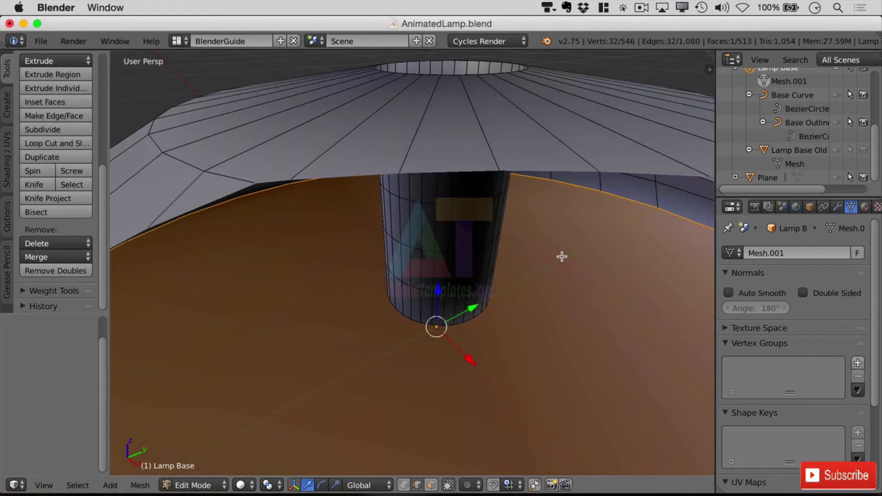
{"action": "middle_click_drag", "start_coordinate": [522, 183], "coordinate": [437, 167]}
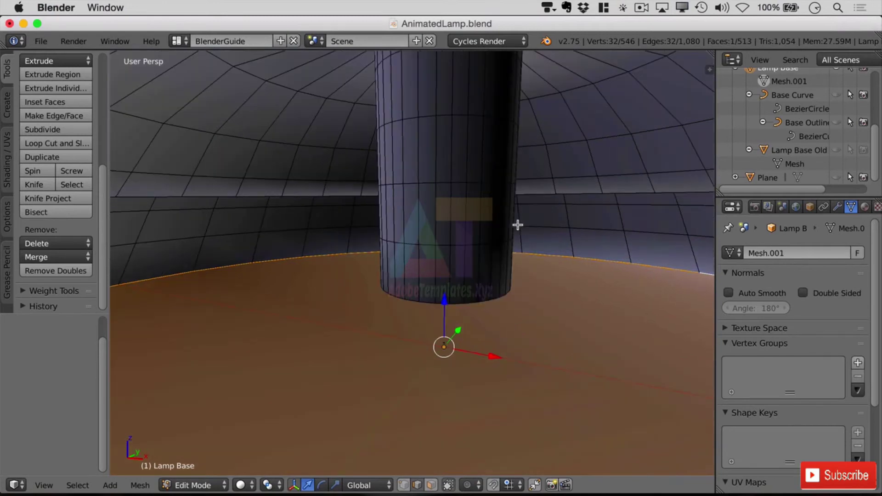
{"action": "scroll", "coordinate": [518, 225], "scroll_direction": "down", "scroll_amount": 5}
{"action": "scroll", "coordinate": [518, 225], "scroll_direction": "up", "scroll_amount": 5}
{"action": "scroll", "coordinate": [518, 225], "scroll_direction": "up", "scroll_amount": 1}
{"action": "middle_click_drag", "start_coordinate": [546, 197], "coordinate": [540, 243], "text": "shift"}
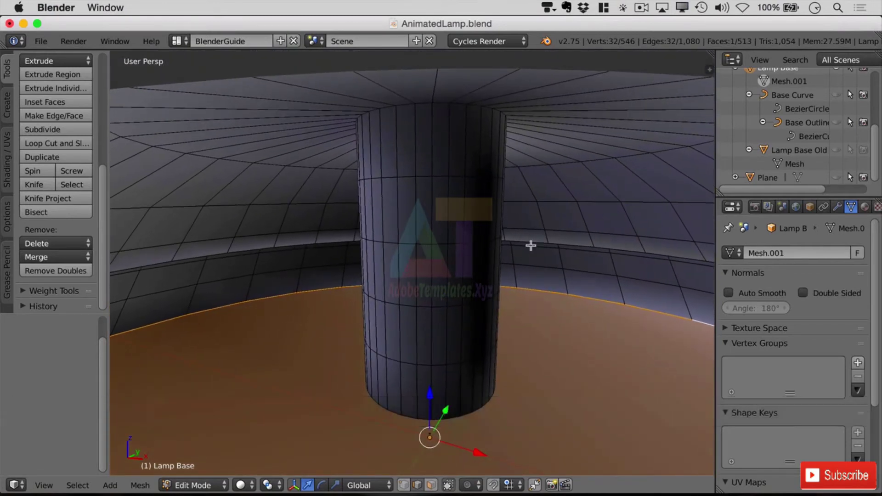
{"action": "left_click", "coordinate": [431, 485]}
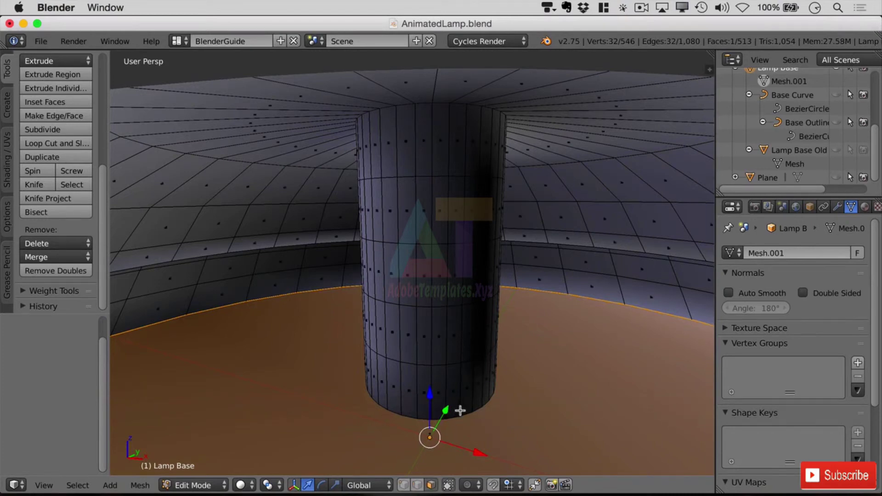
Select the tube's middle face bands and delete their vertices, leaving top and bottom rims
{"action": "right_click", "coordinate": [458, 328], "text": "alt"}
{"action": "right_click", "coordinate": [463, 263], "text": "ctrl+alt"}
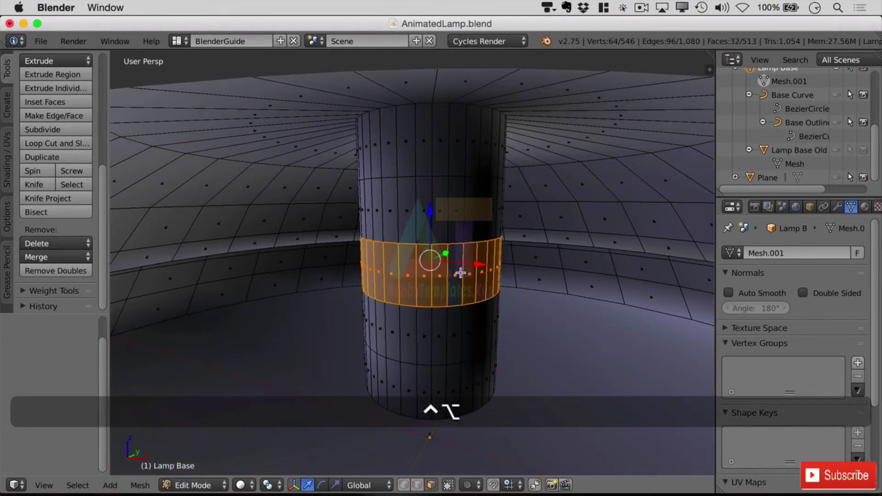
{"action": "right_click", "coordinate": [461, 321], "text": "alt+shift"}
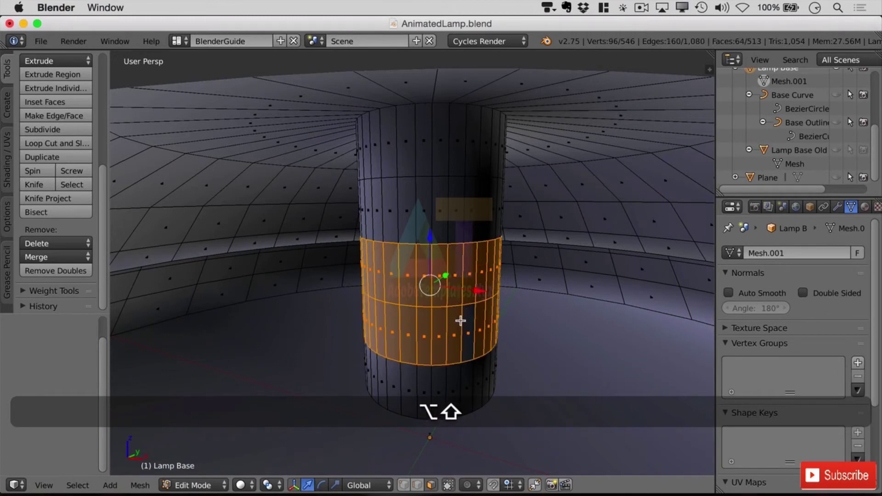
{"action": "right_click", "coordinate": [464, 215], "text": "alt+shift"}
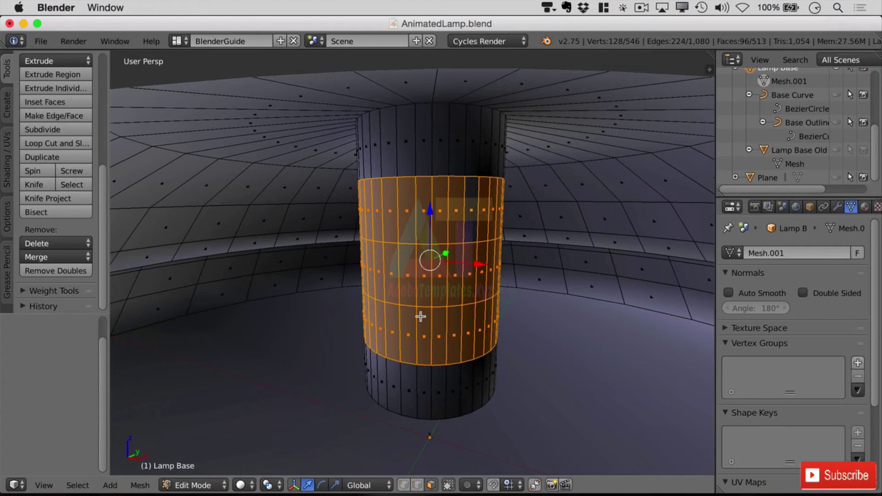
{"action": "key", "text": "x"}
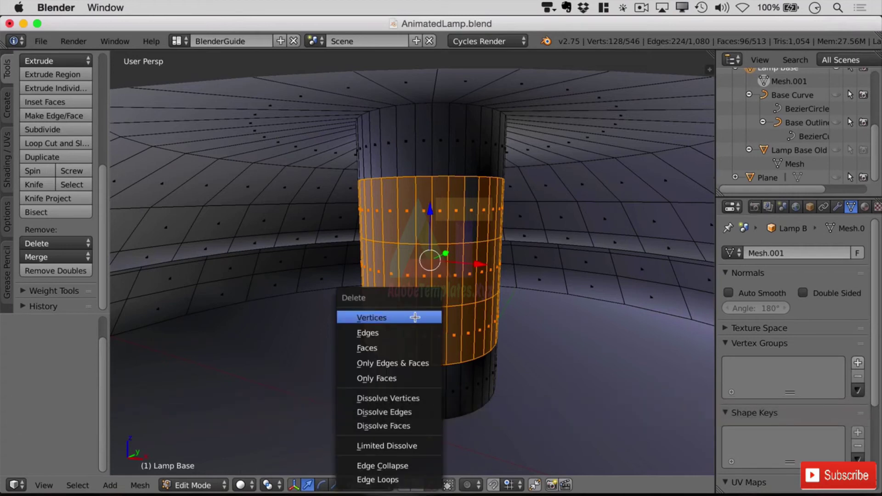
{"action": "left_click", "coordinate": [415, 318]}
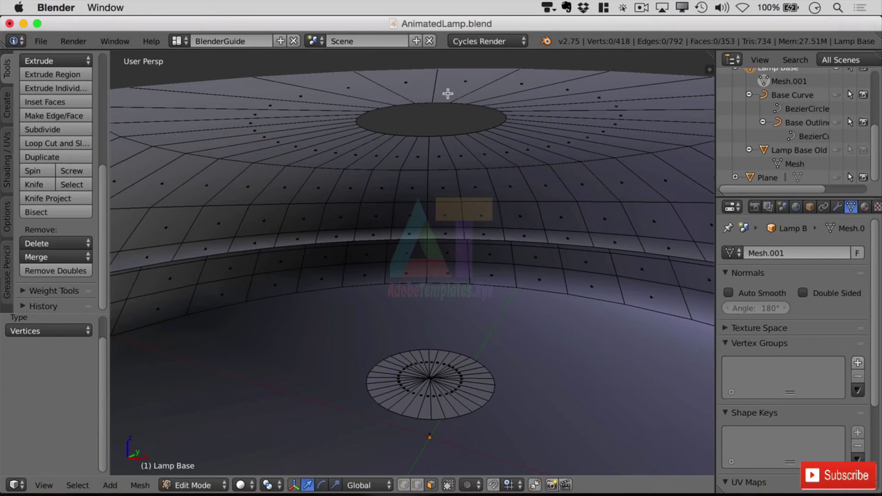
Bridge the tube's top and bottom rim loops with Bridge Edge Loops, adding 32 faces
{"action": "key", "text": "alt"}
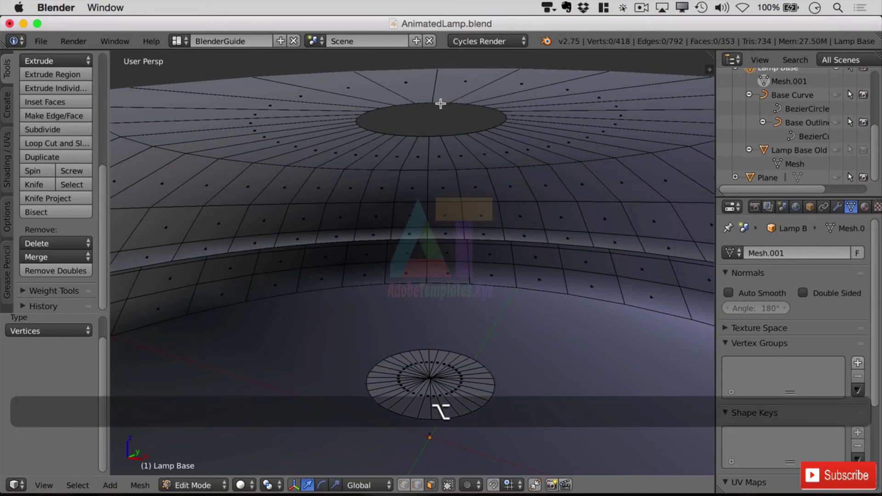
{"action": "left_click", "coordinate": [441, 102], "text": "alt"}
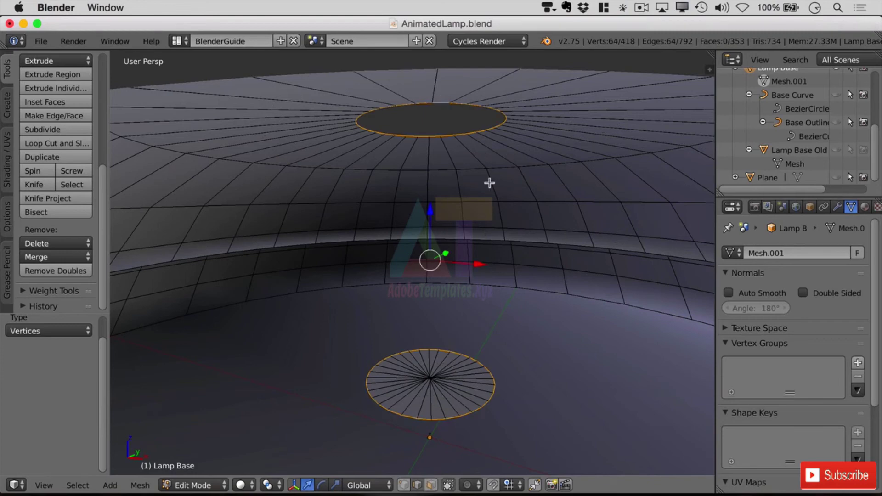
{"action": "key", "text": "space"}
{"action": "key", "text": "Return"}
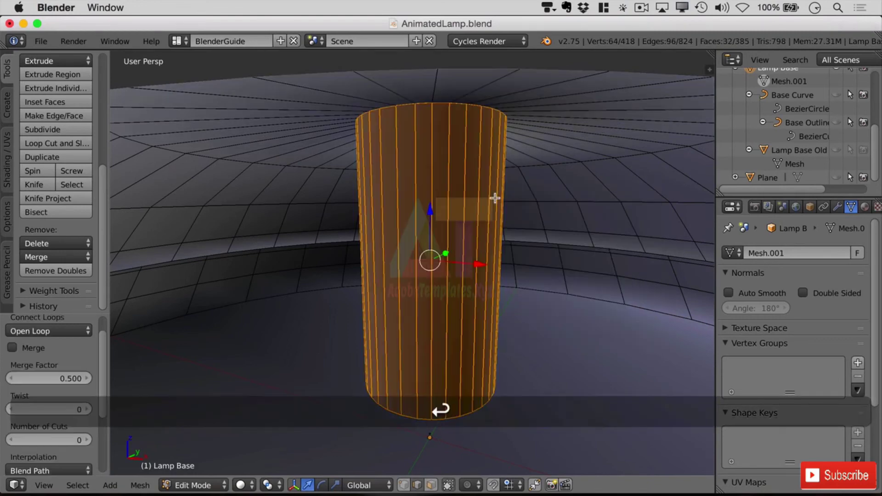
{"action": "scroll", "coordinate": [558, 195], "scroll_direction": "down", "scroll_amount": 6}
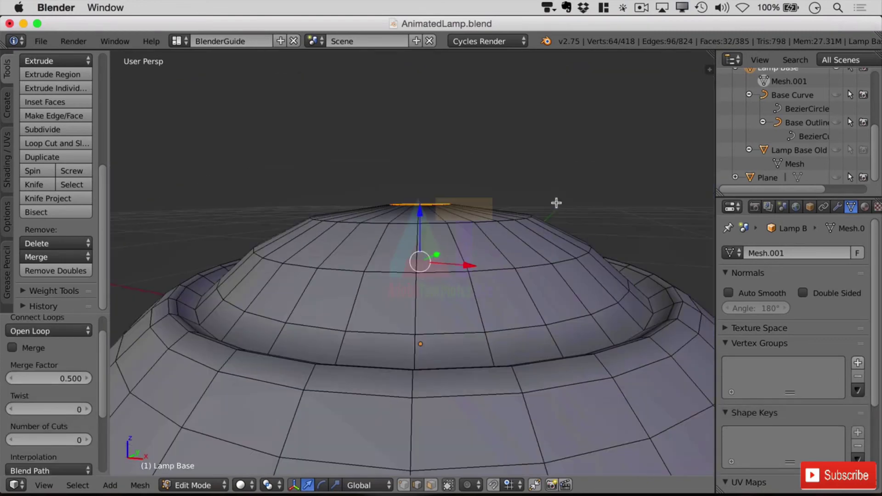
Check the result in Object Mode, then return to Edit Mode and review the dome
{"action": "key", "text": "Tab"}
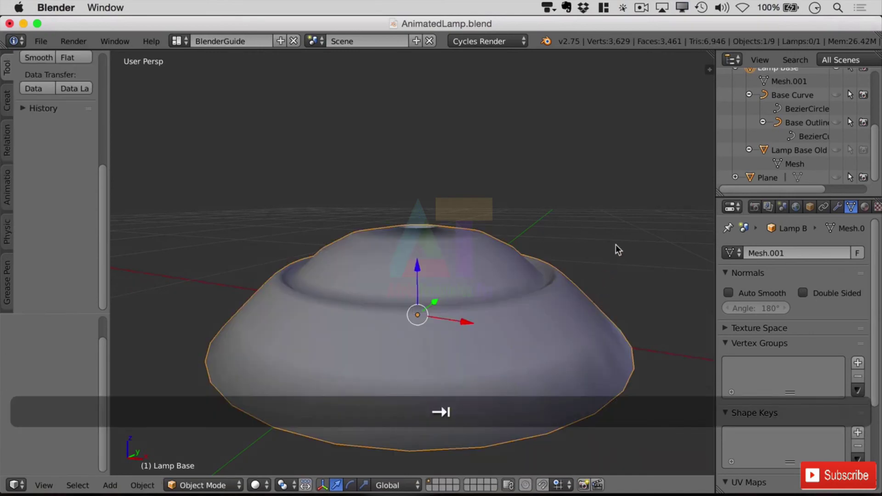
{"action": "key", "text": "Tab"}
{"action": "middle_click_drag", "start_coordinate": [623, 210], "coordinate": [648, 248]}
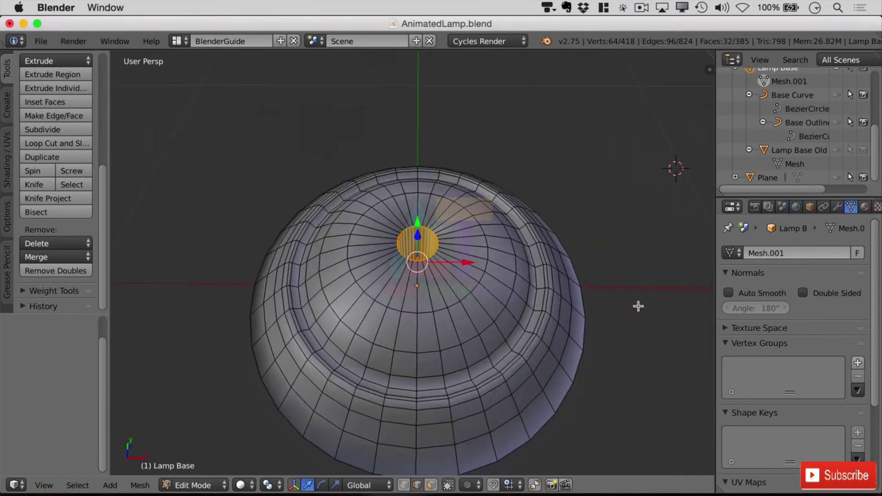
{"action": "middle_click_drag", "start_coordinate": [629, 305], "coordinate": [676, 262]}
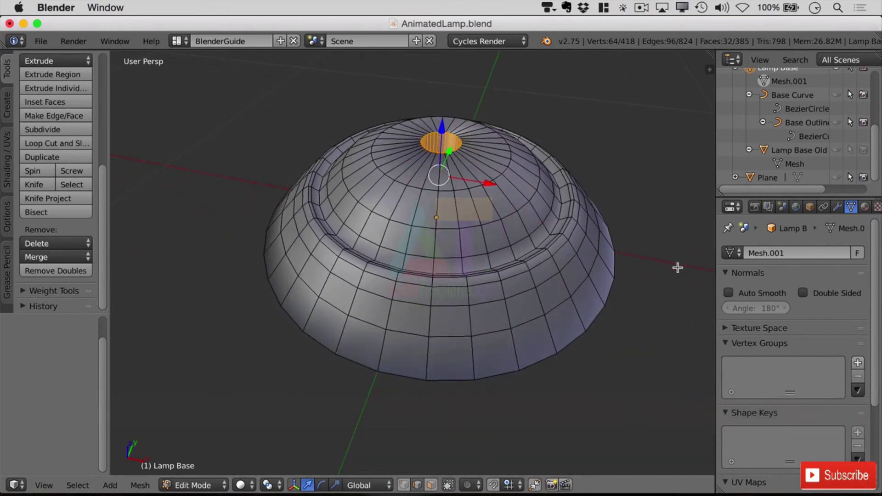